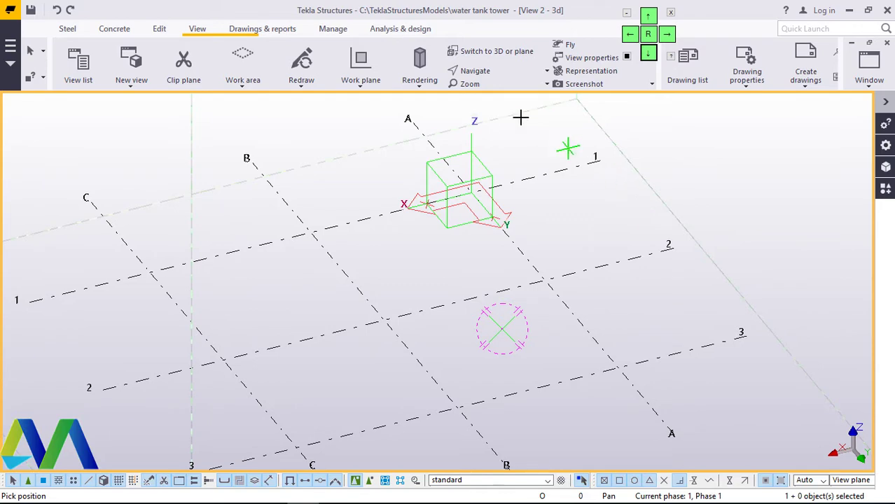
- Rotate the 3D view about the model to examine the whole grid from an isometric angle
{"action": "left_click", "coordinate": [490, 73]}
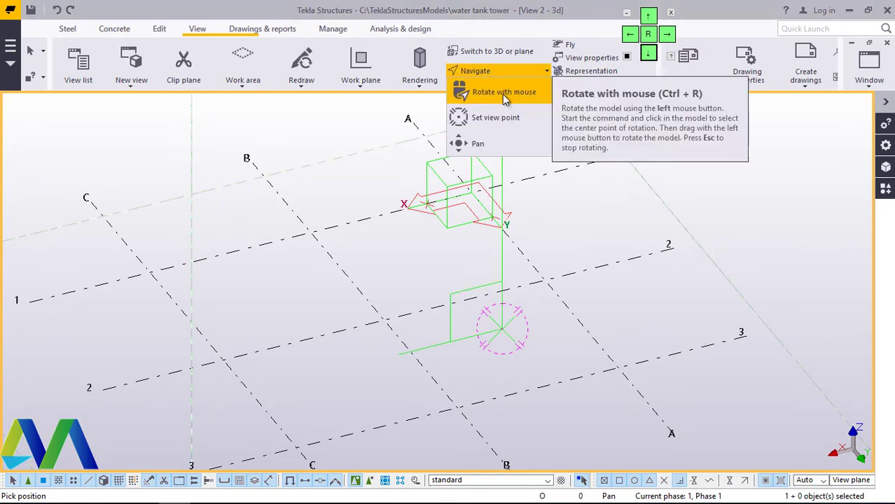
{"action": "left_click", "coordinate": [502, 94]}
{"action": "left_click_drag", "start_coordinate": [515, 365], "coordinate": [464, 372]}
{"action": "right_click", "coordinate": [592, 247]}
{"action": "left_click", "coordinate": [635, 254]}
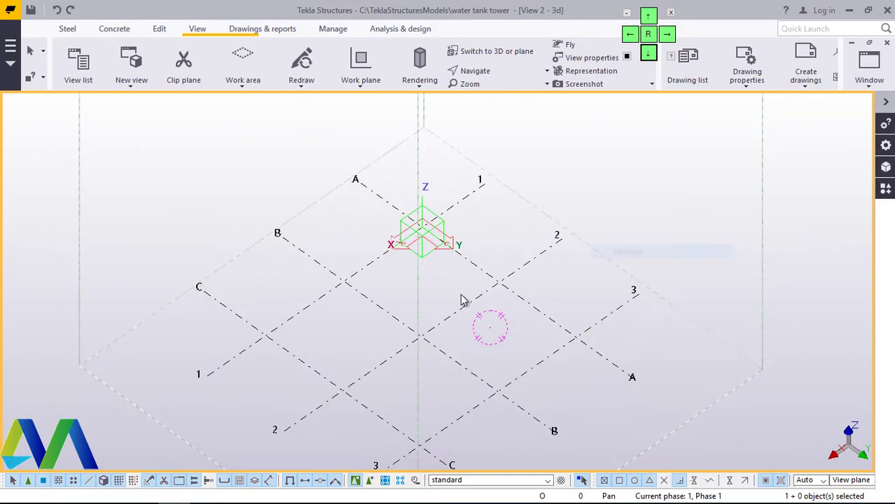
{"action": "scroll", "coordinate": [480, 304], "scroll_direction": "down", "scroll_amount": 2}
{"action": "scroll", "coordinate": [447, 349], "scroll_direction": "up", "scroll_amount": 3}
{"action": "scroll", "coordinate": [444, 343], "scroll_direction": "up", "scroll_amount": 2}
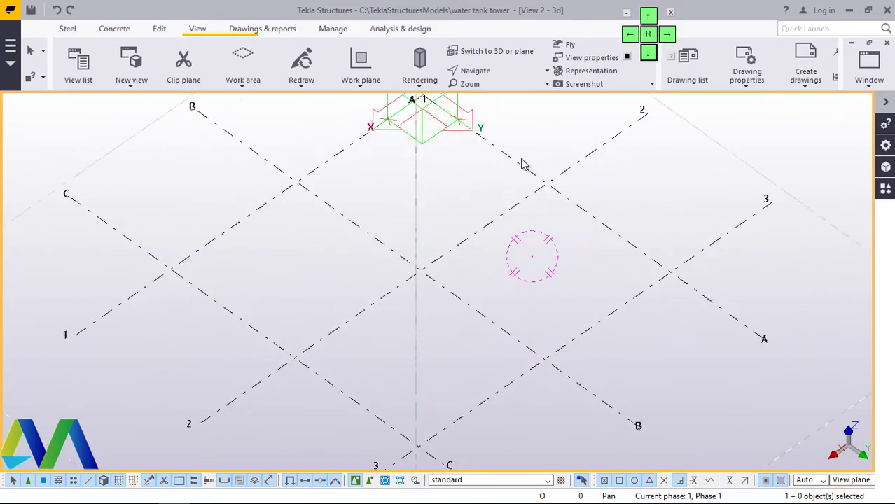
{"action": "left_click", "coordinate": [493, 71]}
{"action": "left_click", "coordinate": [492, 94]}
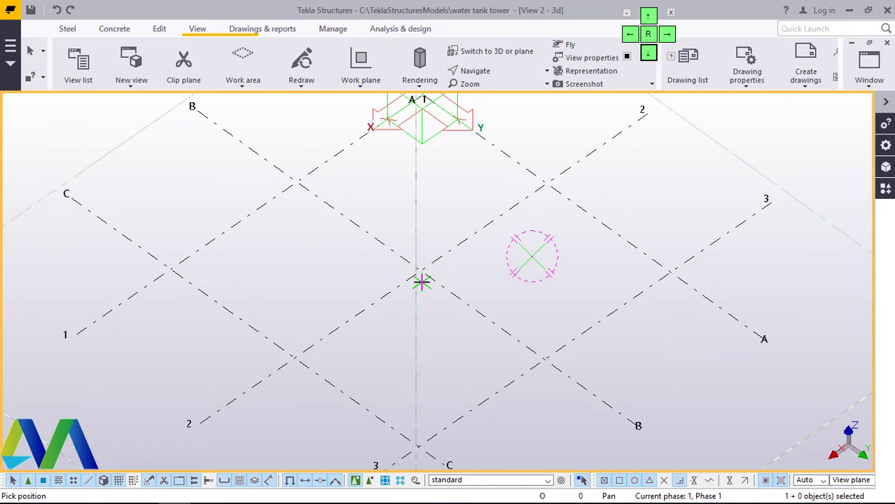
{"action": "right_click", "coordinate": [445, 189]}
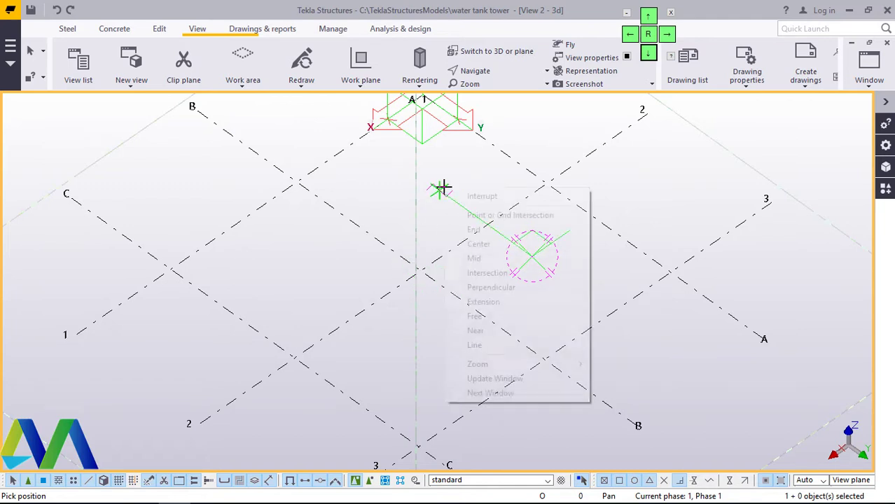
{"action": "left_click", "coordinate": [481, 197]}
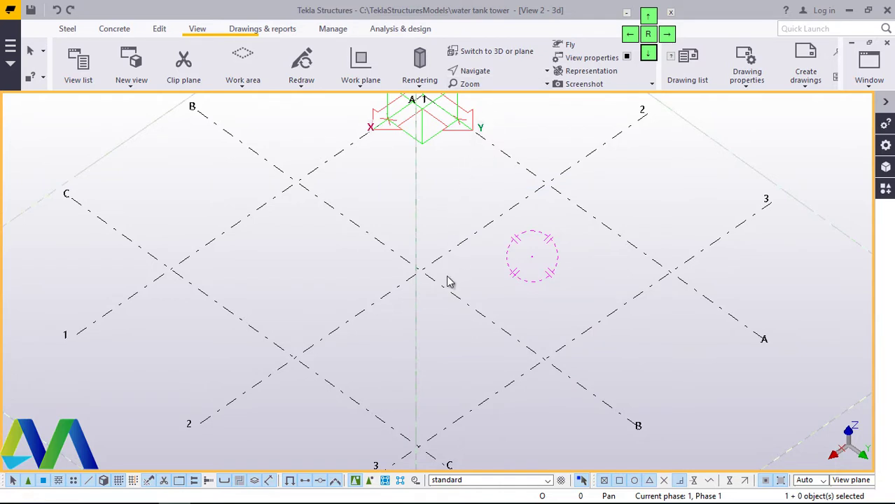
{"action": "scroll", "coordinate": [392, 298], "scroll_direction": "down", "scroll_amount": 4}
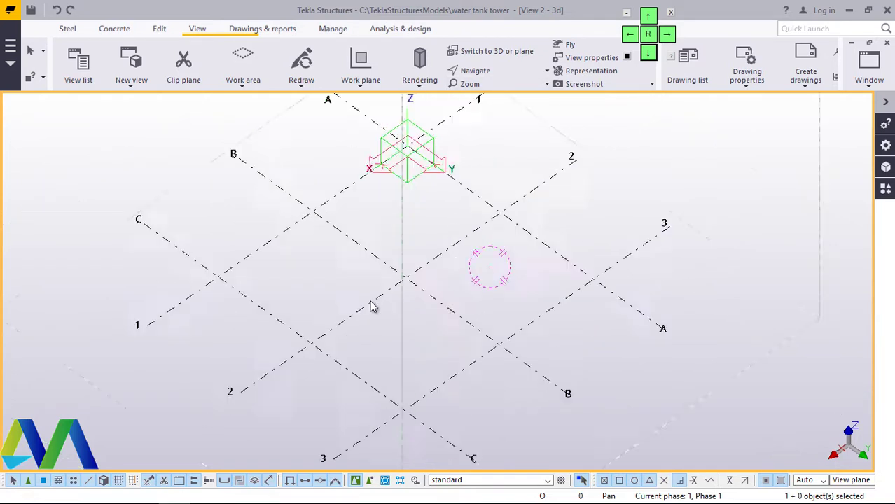
{"action": "scroll", "coordinate": [413, 280], "scroll_direction": "up", "scroll_amount": 2}
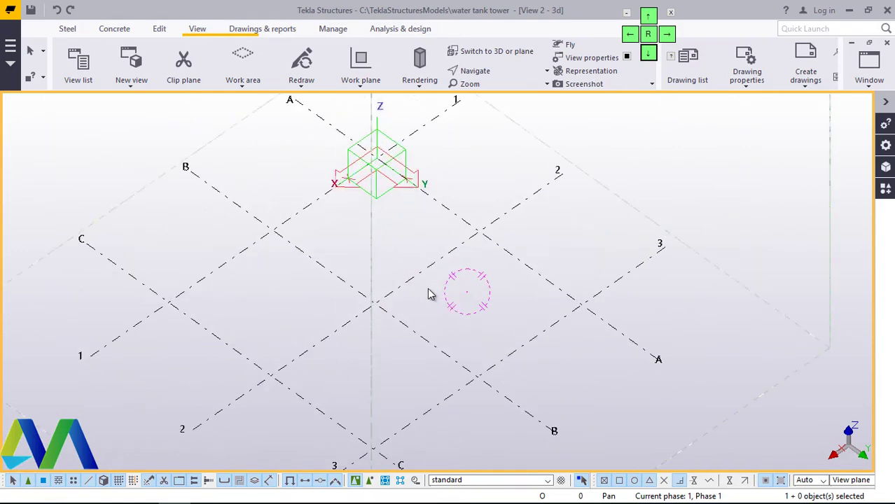
{"action": "scroll", "coordinate": [410, 287], "scroll_direction": "down", "scroll_amount": 3}
- Rotate the 3D view again to examine the grid layout from a slightly turned angle
{"action": "left_click", "coordinate": [475, 71]}
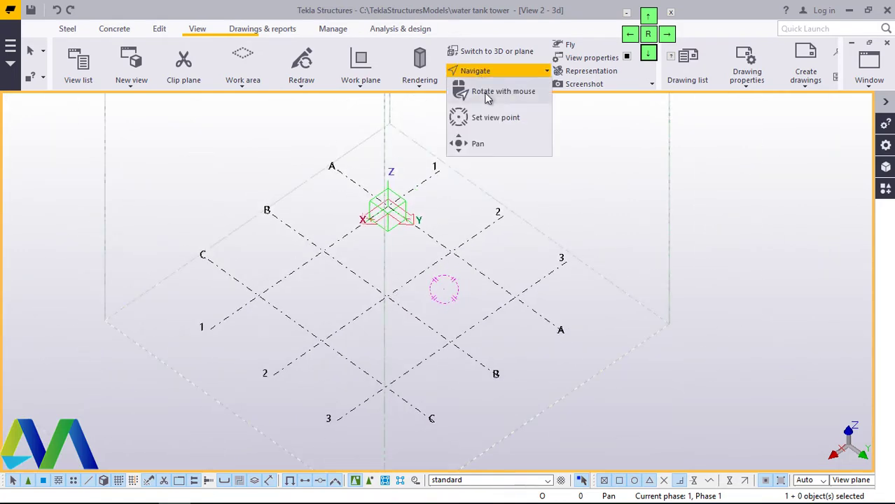
{"action": "left_click", "coordinate": [486, 89]}
{"action": "left_click_drag", "start_coordinate": [404, 304], "coordinate": [303, 184]}
{"action": "right_click", "coordinate": [303, 184]}
{"action": "left_click", "coordinate": [335, 196]}
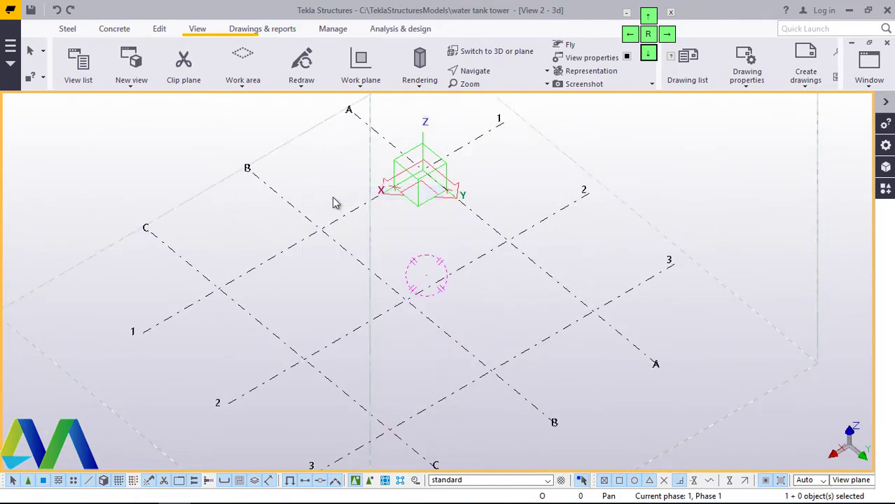
- Open the grid's properties and review its X, Y and Z coordinate spacings
{"action": "double_click", "coordinate": [332, 246]}
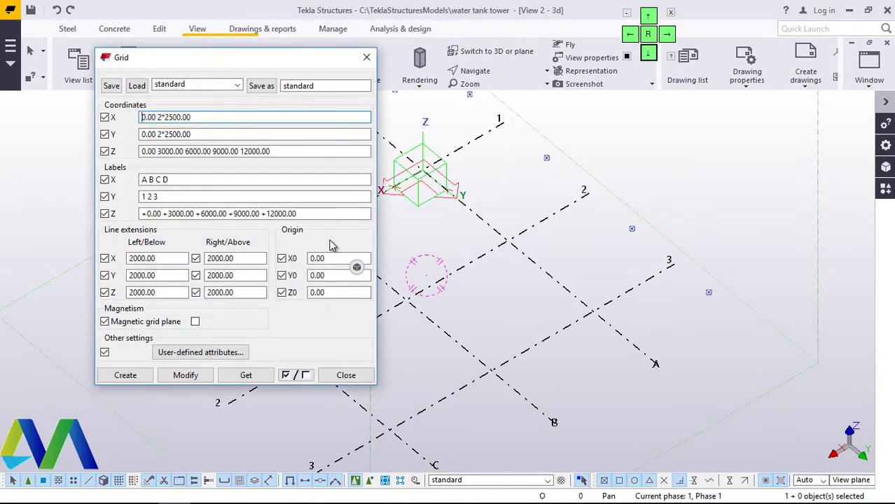
{"action": "left_click_drag", "start_coordinate": [185, 63], "coordinate": [581, 80]}
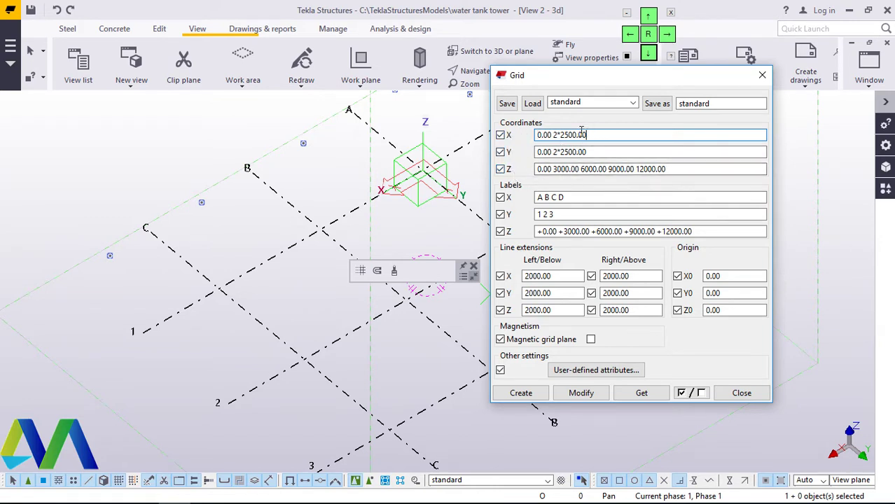
{"action": "left_click_drag", "start_coordinate": [582, 133], "coordinate": [533, 134]}
{"action": "left_click_drag", "start_coordinate": [599, 153], "coordinate": [520, 156]}
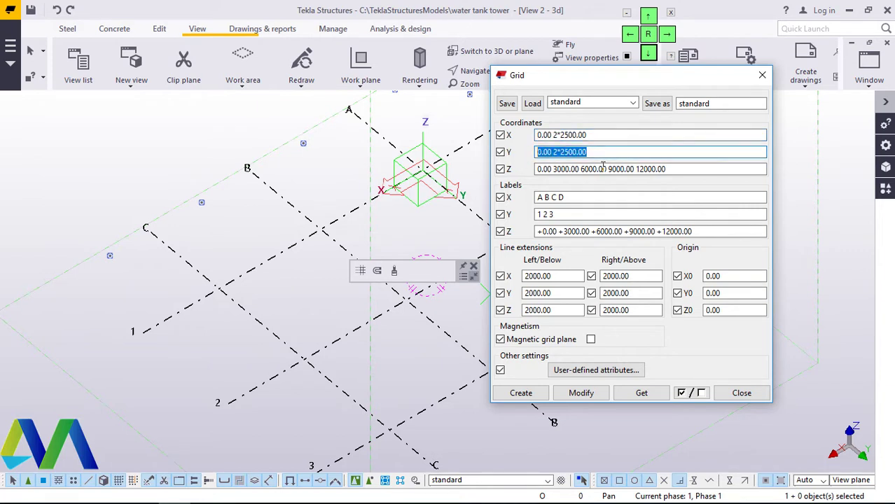
{"action": "left_click_drag", "start_coordinate": [673, 170], "coordinate": [506, 172]}
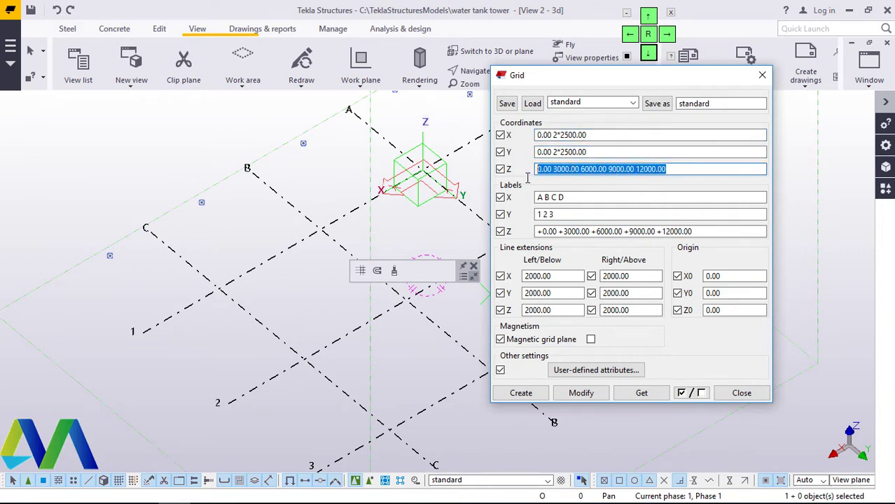
{"action": "left_click", "coordinate": [686, 169]}
{"action": "left_click_drag", "start_coordinate": [674, 169], "coordinate": [556, 164]}
{"action": "left_click_drag", "start_coordinate": [680, 169], "coordinate": [527, 170]}
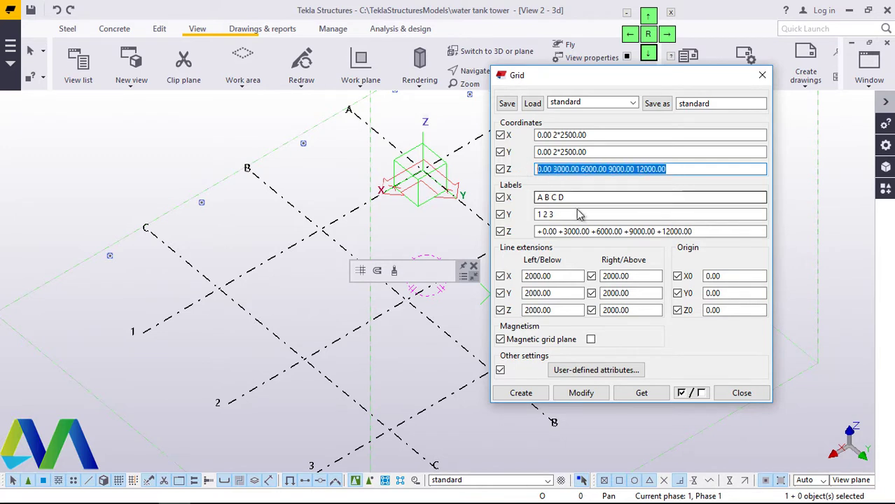
- Review the grid's X, Y and Z labels, then close its properties without changes
{"action": "left_click_drag", "start_coordinate": [581, 198], "coordinate": [574, 215]}
{"action": "left_click", "coordinate": [709, 232]}
{"action": "left_click_drag", "start_coordinate": [709, 231], "coordinate": [540, 225]}
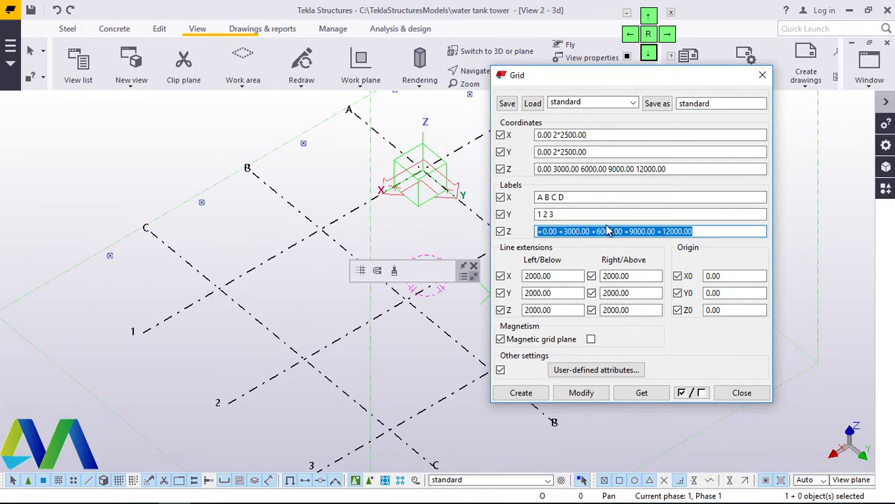
{"action": "left_click", "coordinate": [705, 232]}
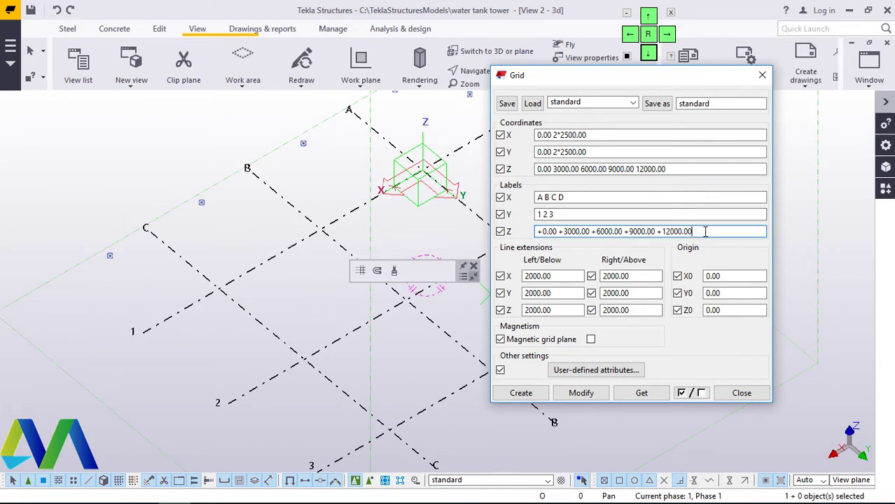
{"action": "left_click_drag", "start_coordinate": [691, 232], "coordinate": [664, 232]}
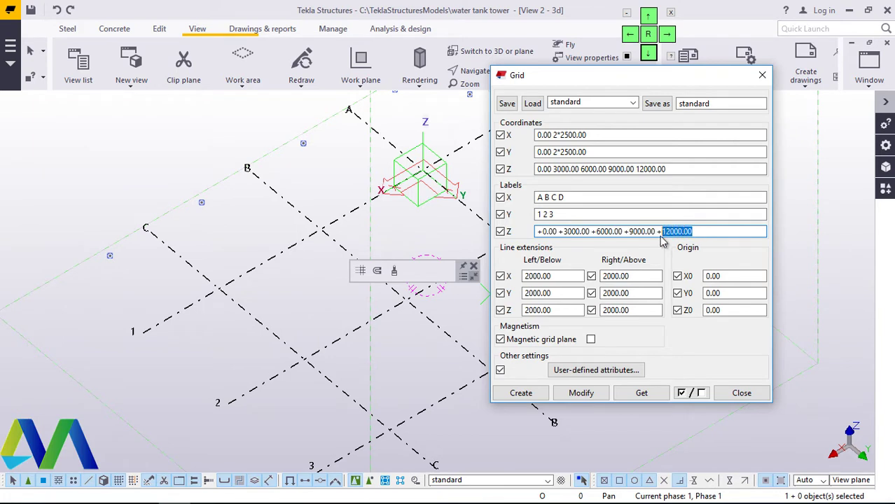
{"action": "left_click", "coordinate": [538, 231]}
{"action": "left_click", "coordinate": [597, 232]}
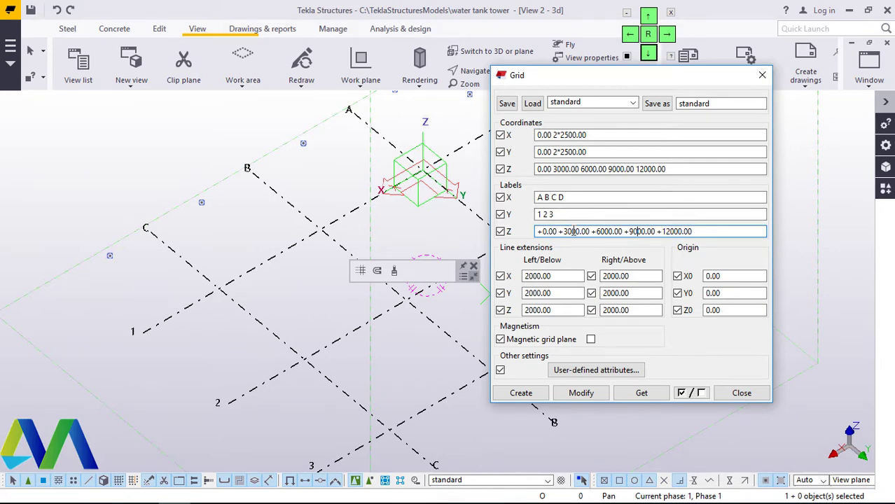
{"action": "left_click", "coordinate": [762, 75]}
- Rotate the 3D view to a lower angle and examine the grid and the work area's full height
{"action": "scroll", "coordinate": [407, 277], "scroll_direction": "down", "scroll_amount": 2}
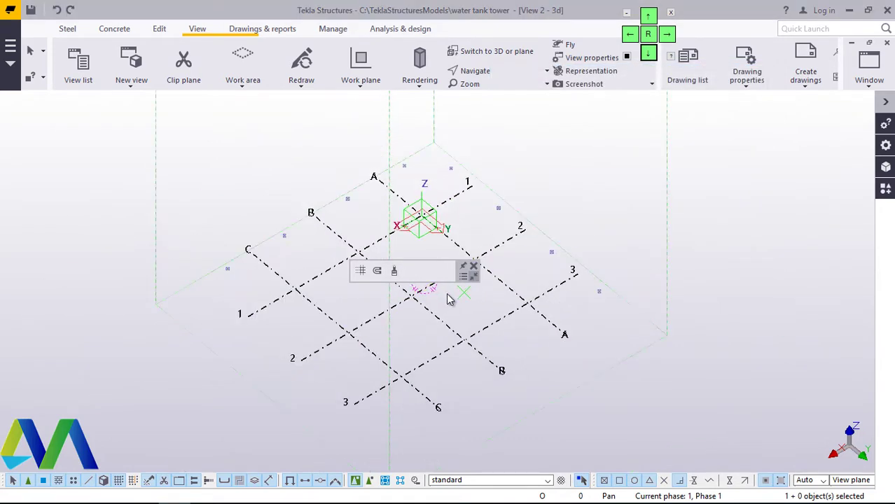
{"action": "left_click", "coordinate": [484, 73]}
{"action": "left_click", "coordinate": [496, 101]}
{"action": "left_click_drag", "start_coordinate": [455, 287], "coordinate": [486, 202]}
{"action": "right_click", "coordinate": [516, 167]}
{"action": "left_click", "coordinate": [532, 172]}
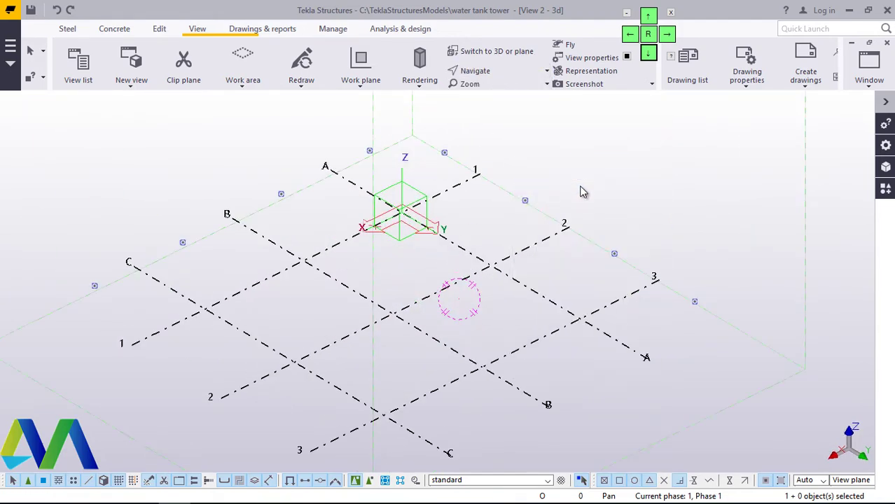
{"action": "scroll", "coordinate": [380, 370], "scroll_direction": "down", "scroll_amount": 3}
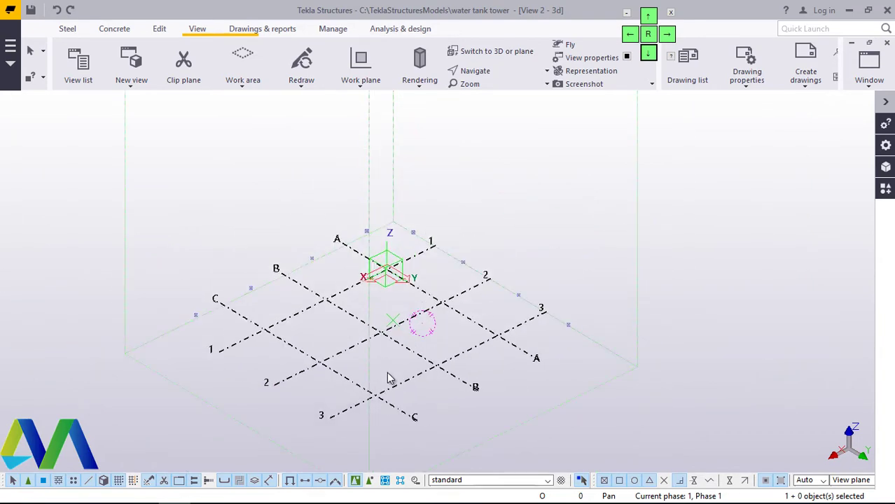
{"action": "scroll", "coordinate": [389, 372], "scroll_direction": "up", "scroll_amount": 3}
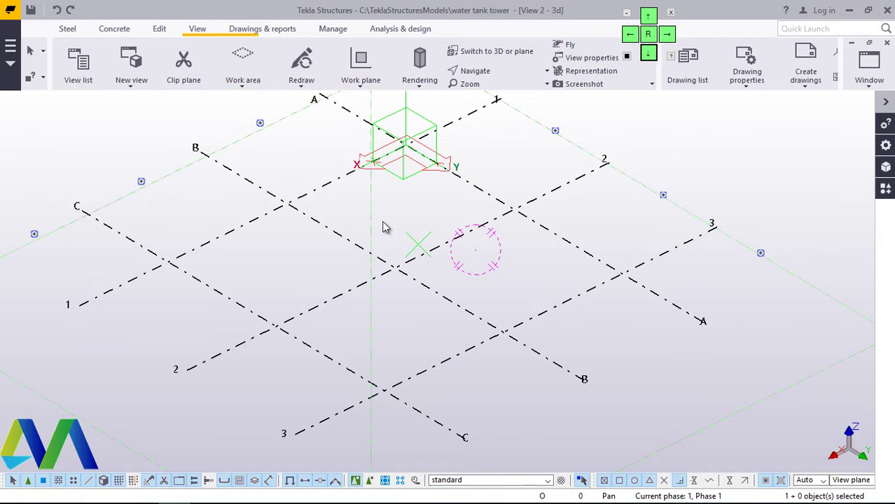
{"action": "left_click", "coordinate": [68, 29]}
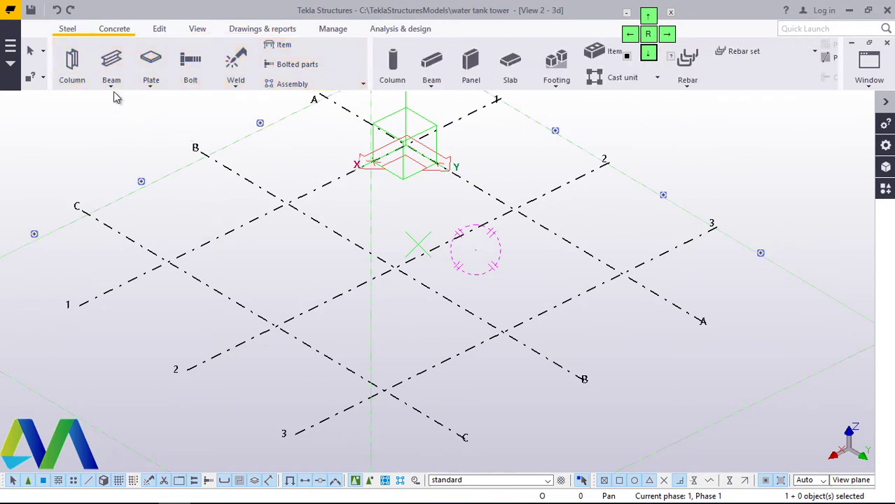
{"action": "left_click", "coordinate": [113, 85]}
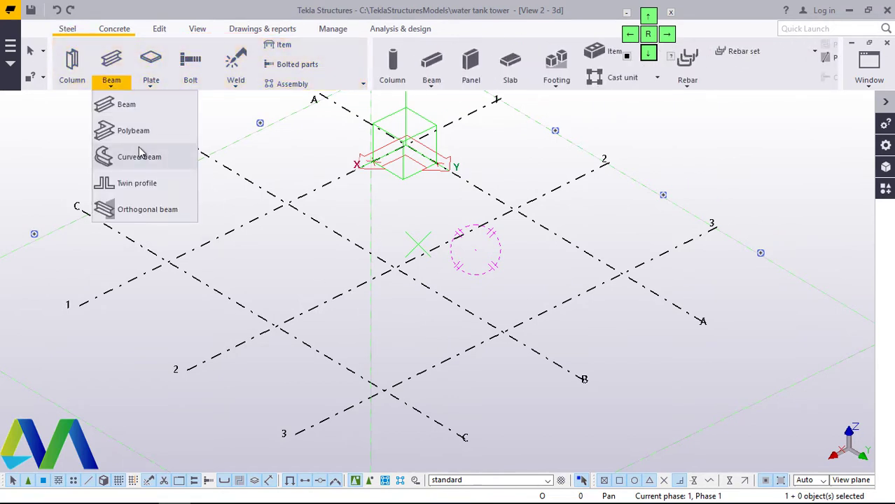
{"action": "left_click", "coordinate": [127, 104]}
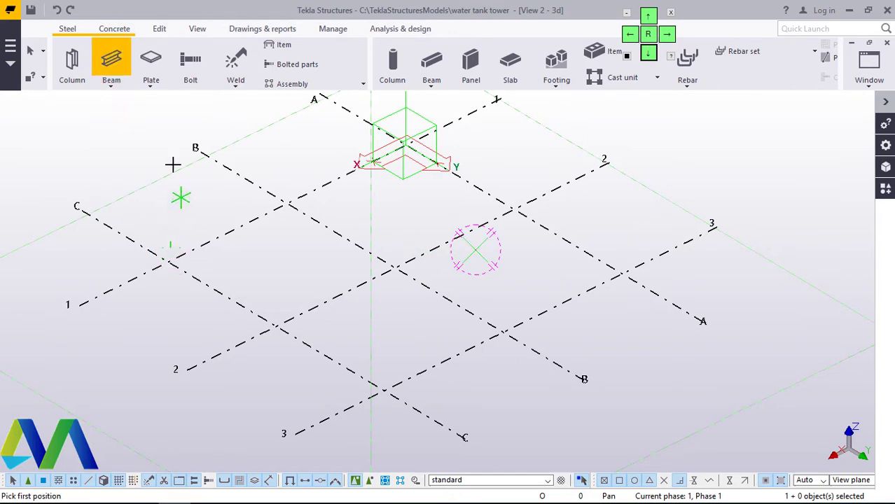
{"action": "right_click", "coordinate": [172, 165]}
{"action": "left_click", "coordinate": [198, 179]}
- Model a vertical steel member 6000 mm high with the Beam command, starting at the intersection of grid lines C and 1
{"action": "scroll", "coordinate": [168, 266], "scroll_direction": "up", "scroll_amount": 2}
{"action": "scroll", "coordinate": [168, 266], "scroll_direction": "up", "scroll_amount": 3}
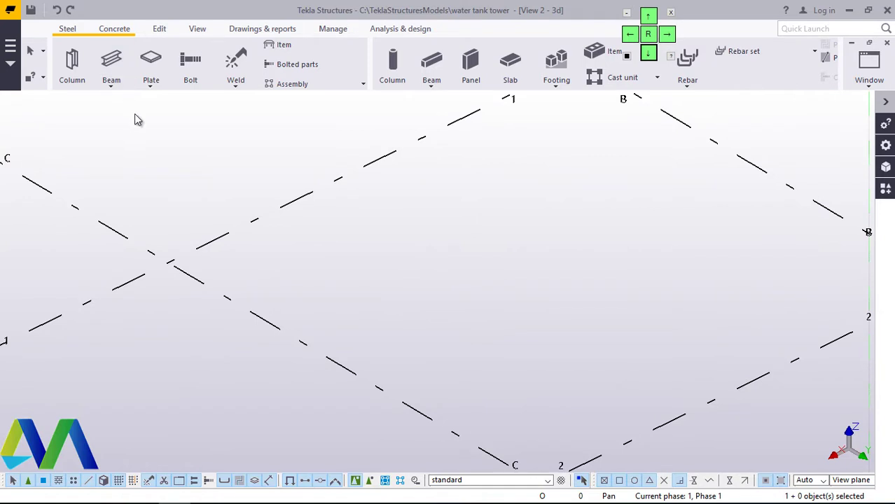
{"action": "left_click", "coordinate": [152, 87]}
{"action": "left_click", "coordinate": [110, 90]}
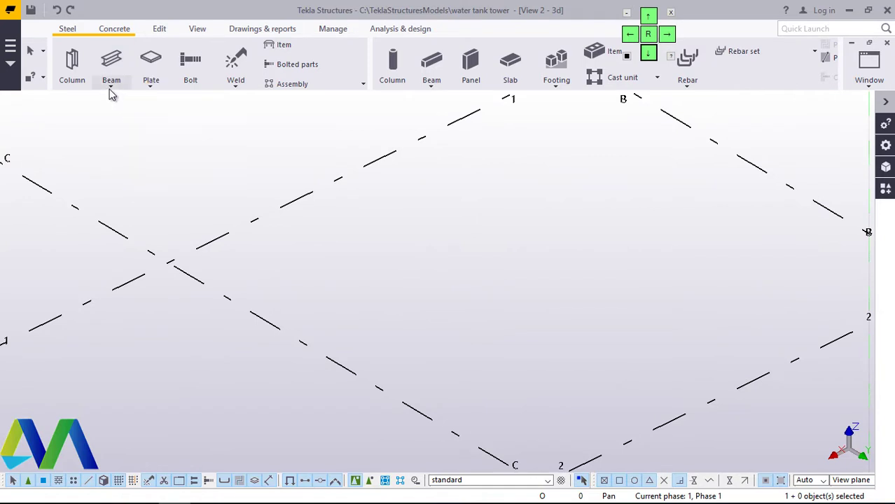
{"action": "left_click", "coordinate": [111, 86]}
{"action": "left_click", "coordinate": [125, 106]}
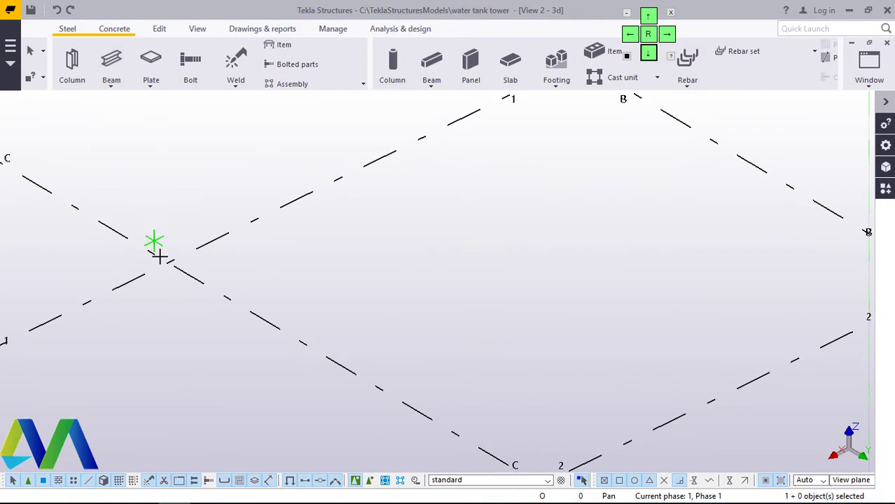
{"action": "left_click", "coordinate": [167, 261]}
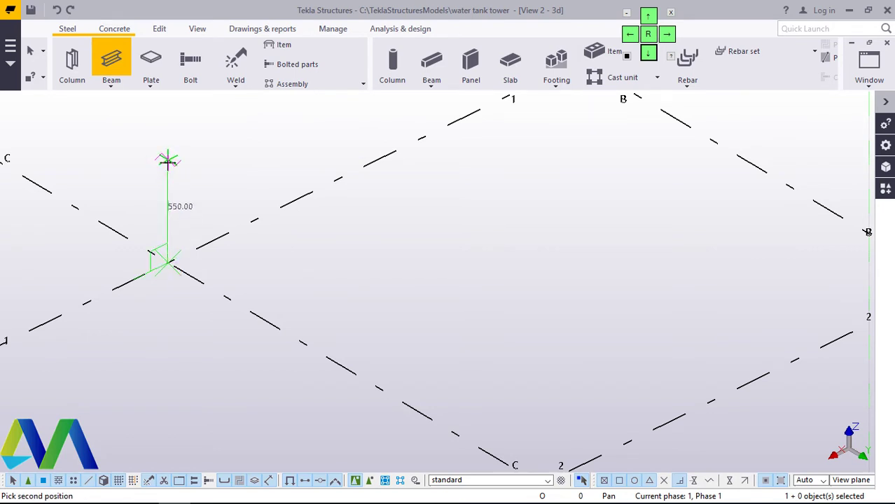
{"action": "type", "text": "6000"}
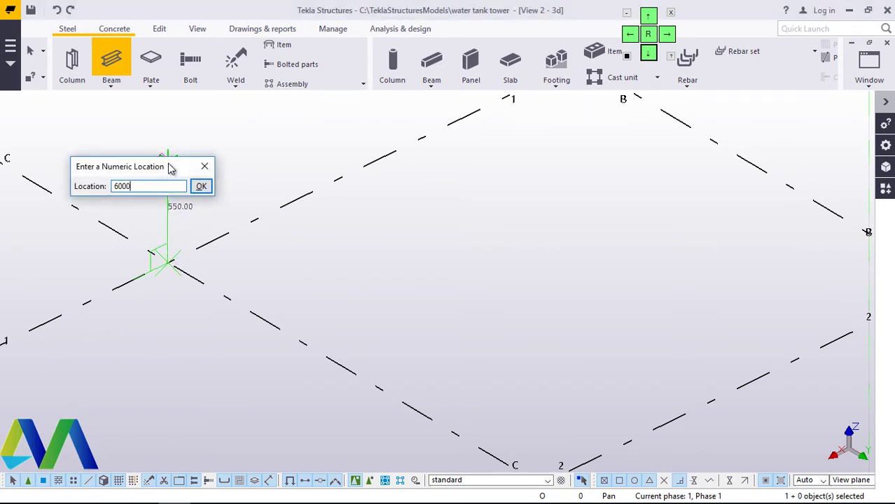
{"action": "key", "text": "Return"}
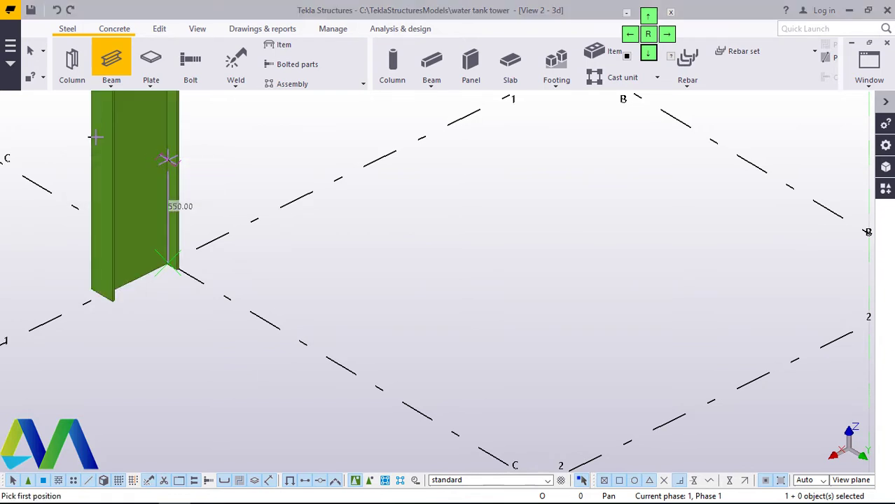
{"action": "right_click", "coordinate": [242, 159]}
{"action": "left_click", "coordinate": [274, 170]}
- Open the profile catalog for the vertical member at C-1 and browse to the CF-RHS rectangular hollow sections
{"action": "left_click", "coordinate": [124, 126]}
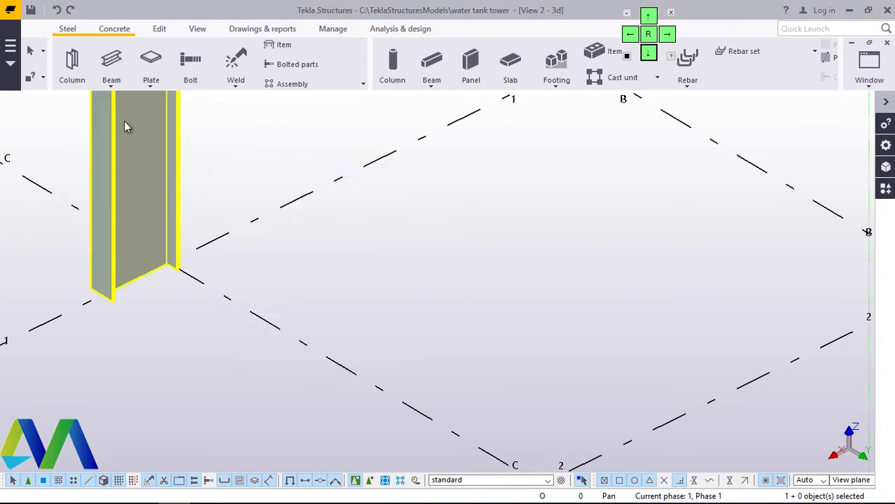
{"action": "double_click", "coordinate": [138, 148]}
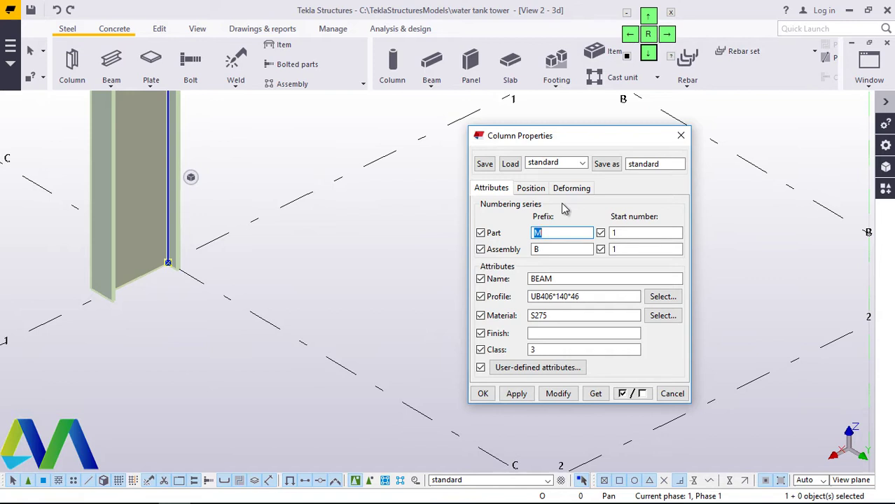
{"action": "left_click", "coordinate": [663, 298]}
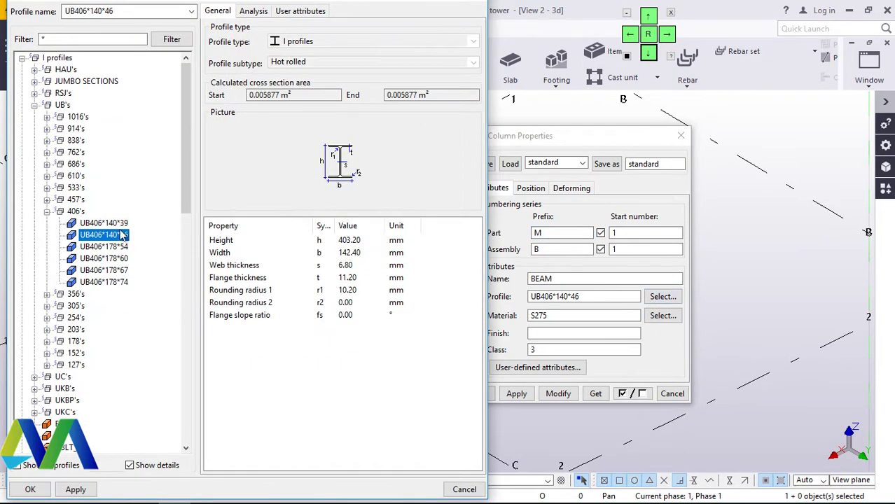
{"action": "left_click", "coordinate": [47, 212]}
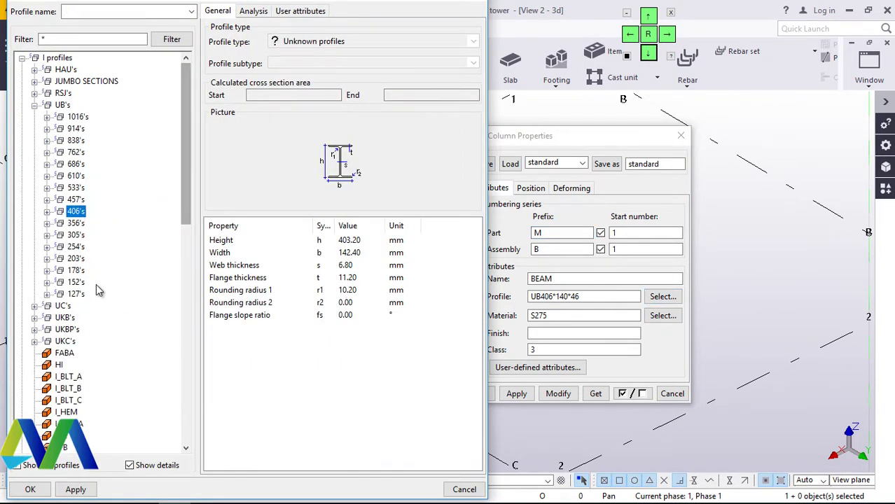
{"action": "left_click", "coordinate": [34, 106]}
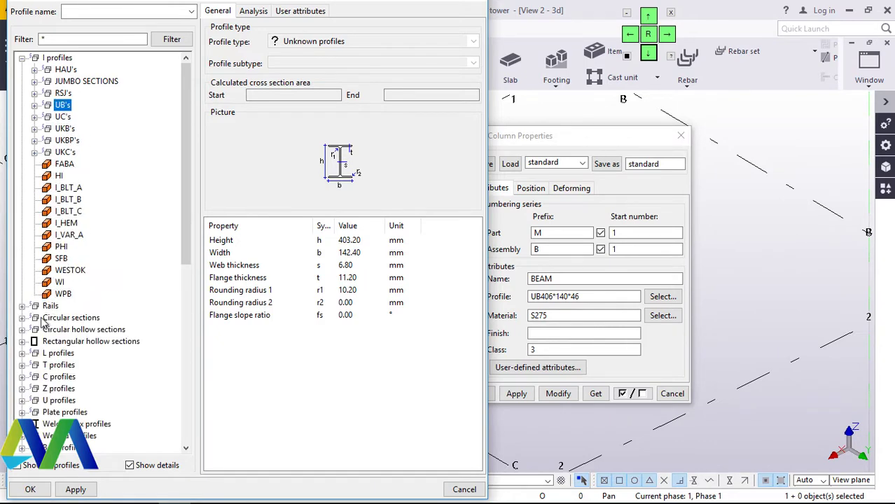
{"action": "scroll", "coordinate": [52, 321], "scroll_direction": "down", "scroll_amount": 3}
{"action": "left_click", "coordinate": [23, 236]}
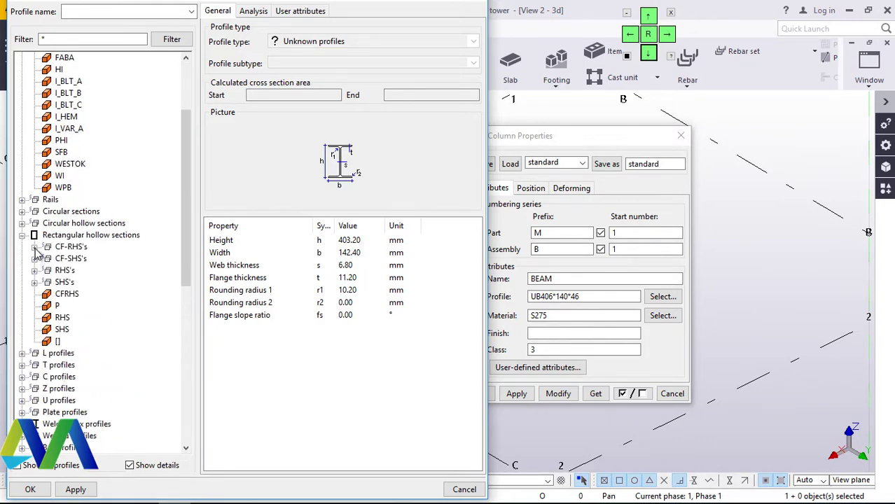
{"action": "left_click", "coordinate": [35, 248]}
{"action": "scroll", "coordinate": [95, 326], "scroll_direction": "down", "scroll_amount": 2}
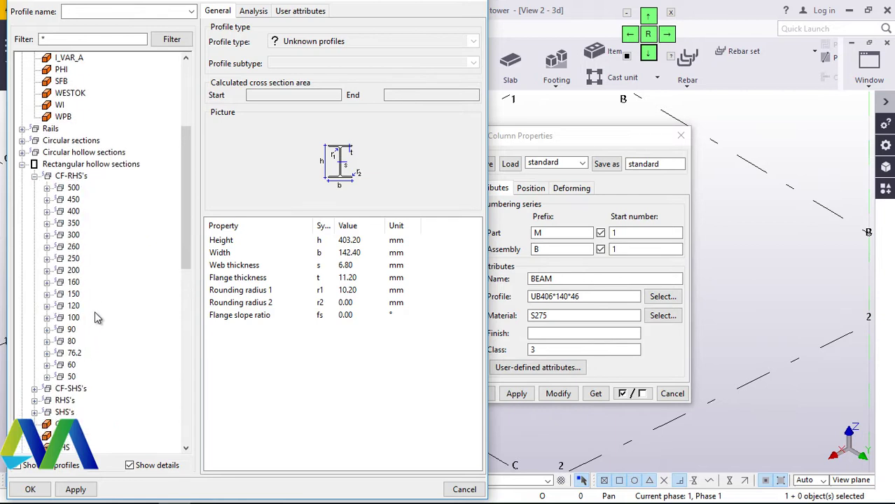
- Change the vertical member's profile to CF-RHS300*150*10.0 and apply the modification
{"action": "left_click", "coordinate": [47, 236]}
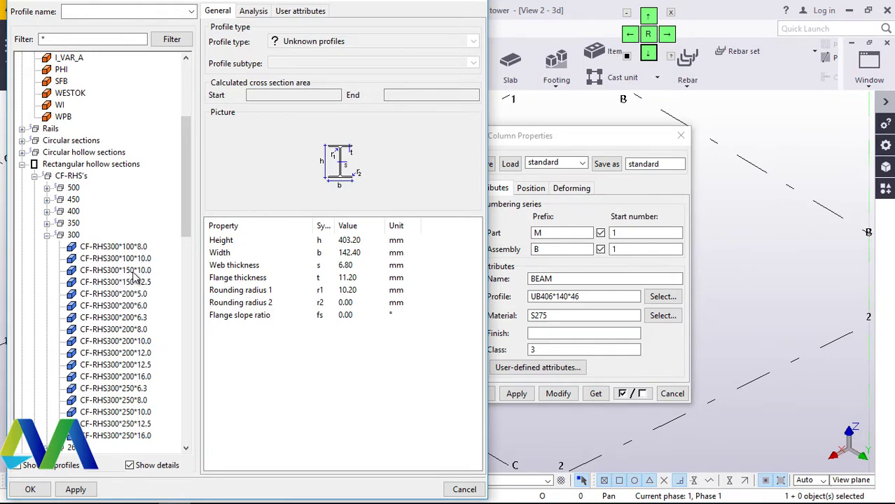
{"action": "left_click", "coordinate": [126, 271]}
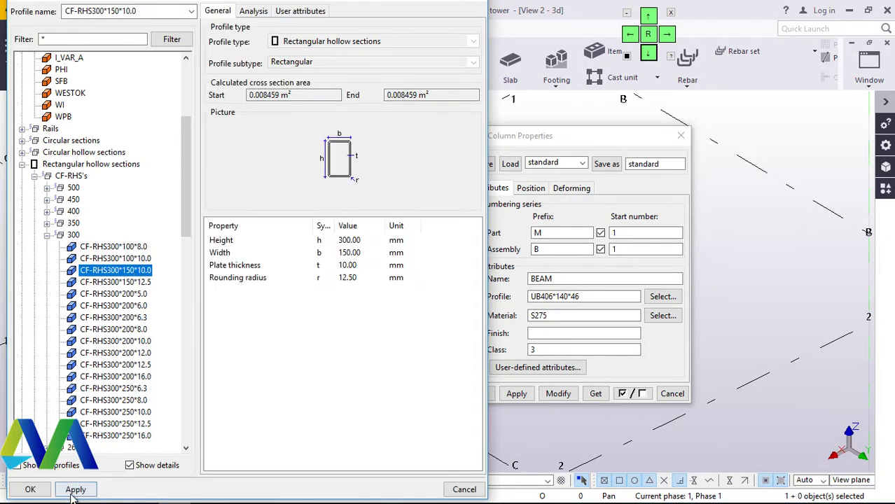
{"action": "left_click", "coordinate": [75, 489]}
{"action": "left_click", "coordinate": [30, 490]}
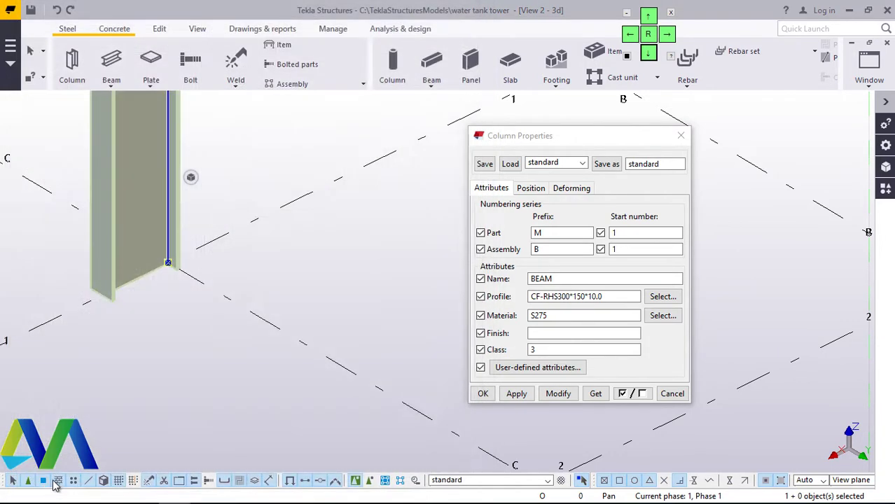
{"action": "left_click", "coordinate": [558, 394]}
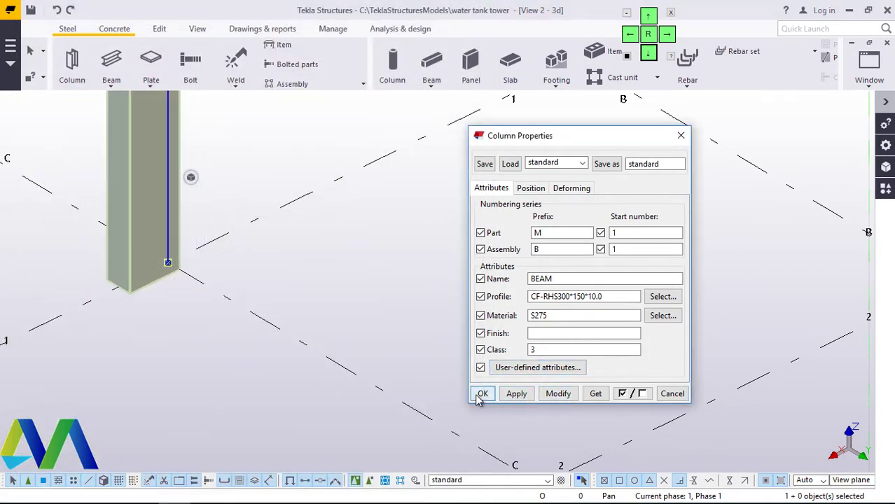
{"action": "left_click", "coordinate": [482, 395]}
- Set the vertical member's horizontal position to Middle so it is centred on the intersection of grid lines C and 1
{"action": "scroll", "coordinate": [160, 266], "scroll_direction": "up", "scroll_amount": 2}
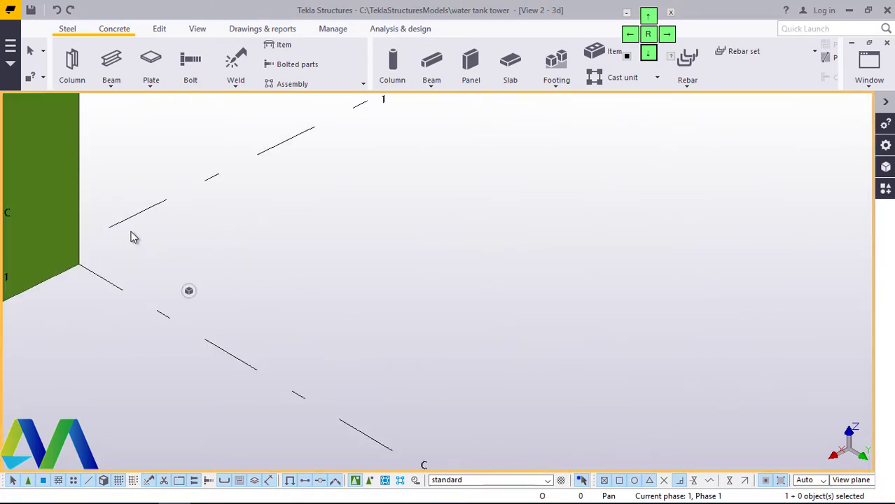
{"action": "scroll", "coordinate": [192, 270], "scroll_direction": "down", "scroll_amount": 1}
{"action": "scroll", "coordinate": [246, 312], "scroll_direction": "up", "scroll_amount": 1}
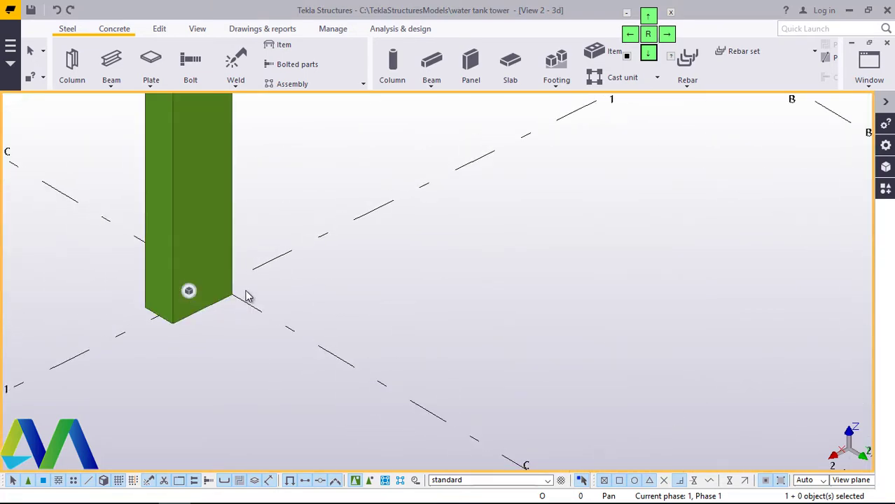
{"action": "scroll", "coordinate": [246, 296], "scroll_direction": "down", "scroll_amount": 2}
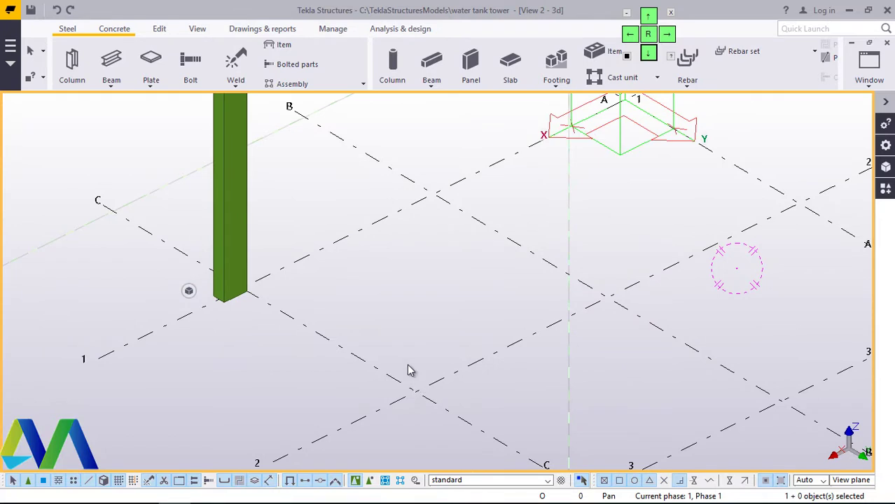
{"action": "double_click", "coordinate": [237, 181]}
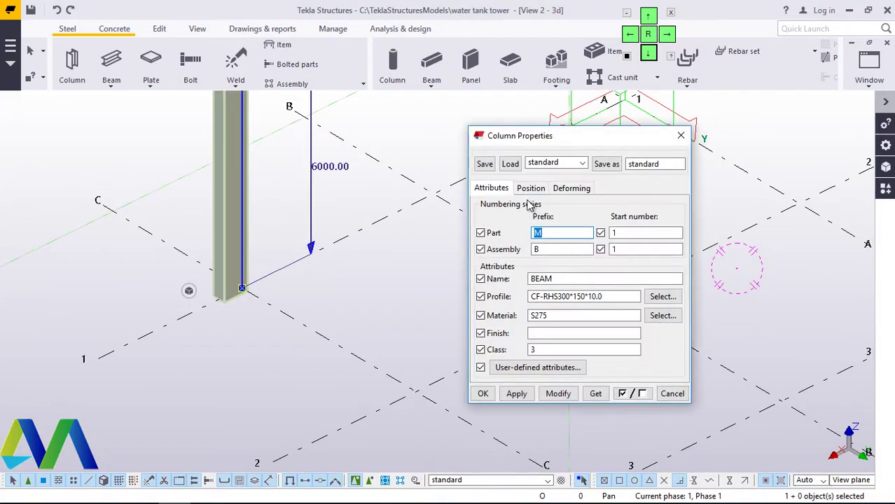
{"action": "left_click", "coordinate": [531, 188]}
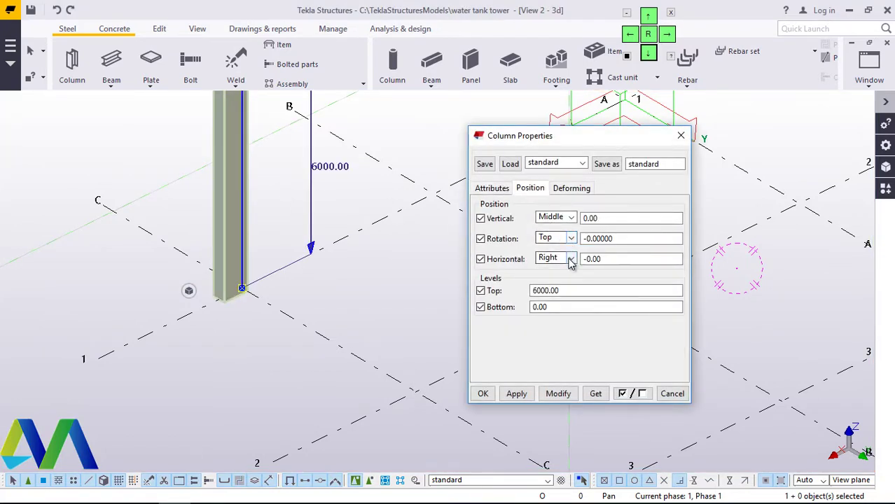
{"action": "left_click", "coordinate": [571, 258]}
{"action": "left_click", "coordinate": [555, 270]}
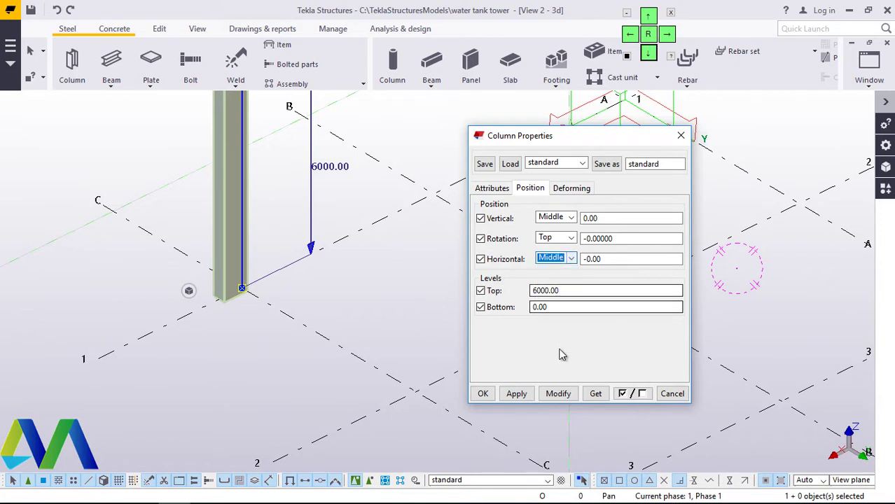
{"action": "left_click", "coordinate": [559, 393]}
{"action": "left_click", "coordinate": [483, 394]}
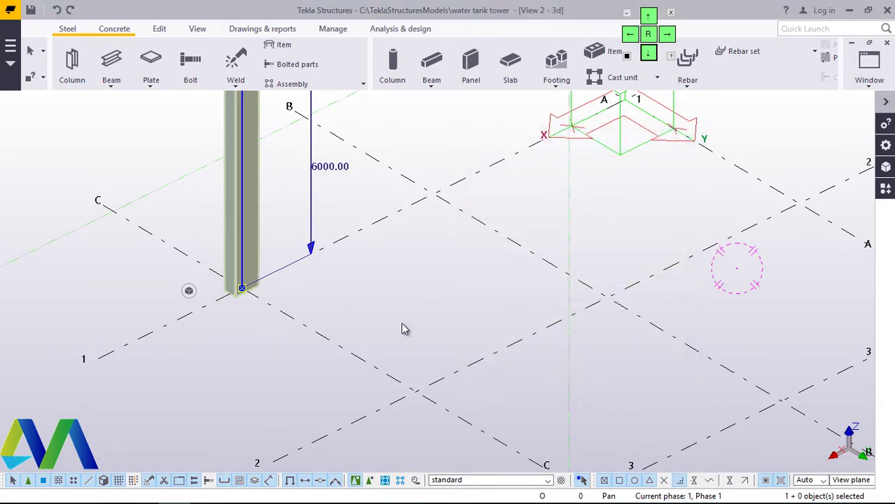
- Rotate the 3D view around the base of the vertical member and examine its placement on the grid
{"action": "scroll", "coordinate": [247, 286], "scroll_direction": "up", "scroll_amount": 4}
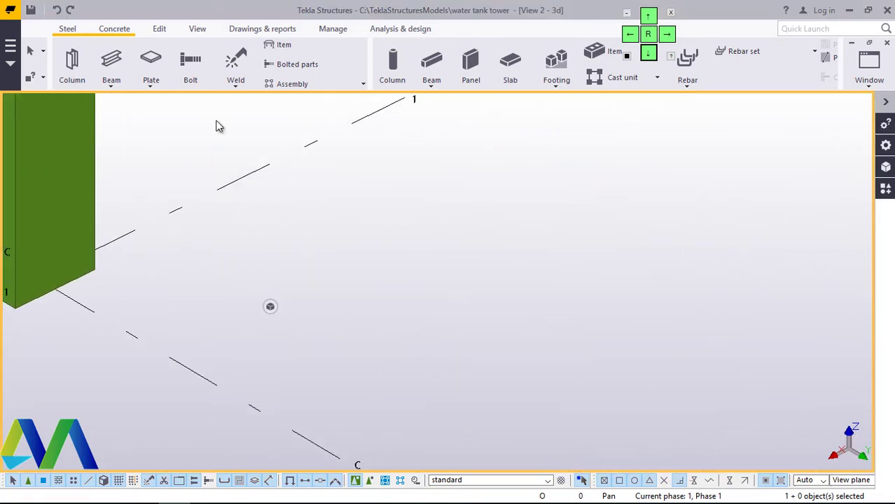
{"action": "left_click", "coordinate": [197, 31]}
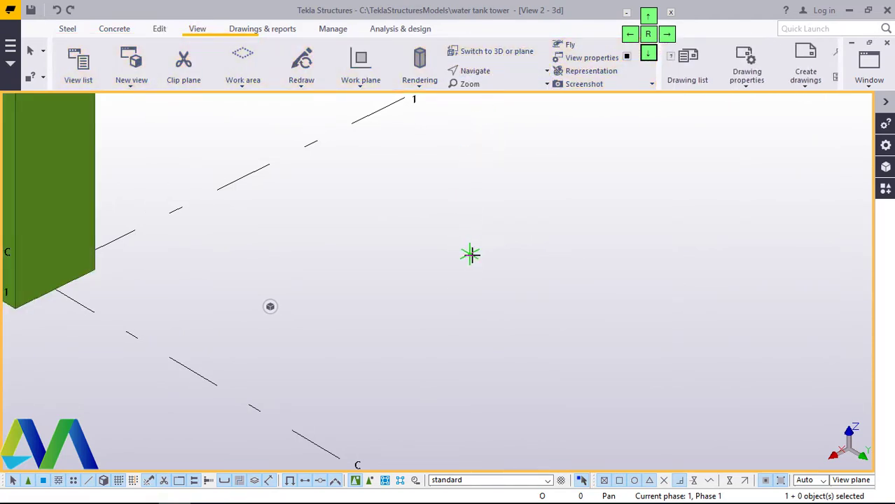
{"action": "scroll", "coordinate": [471, 253], "scroll_direction": "down", "scroll_amount": 3}
{"action": "scroll", "coordinate": [266, 260], "scroll_direction": "up", "scroll_amount": 3}
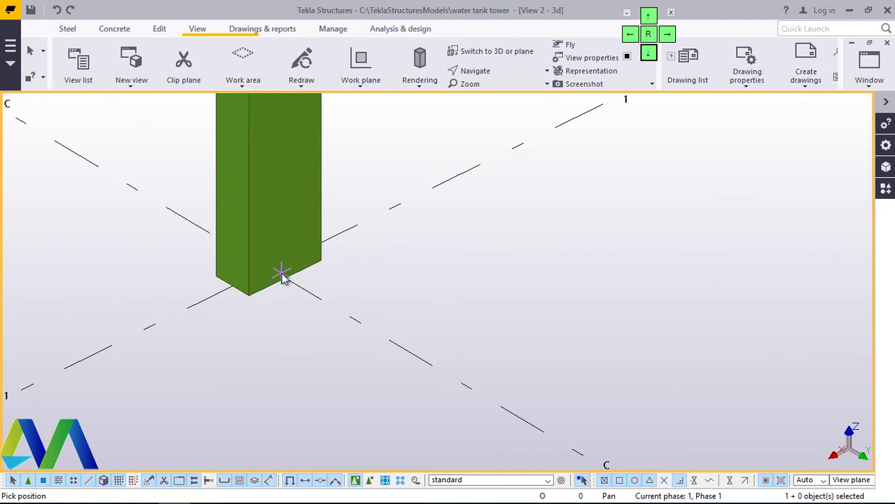
{"action": "middle_click_drag", "start_coordinate": [291, 287], "coordinate": [356, 278], "text": "ctrl"}
{"action": "right_click", "coordinate": [356, 279]}
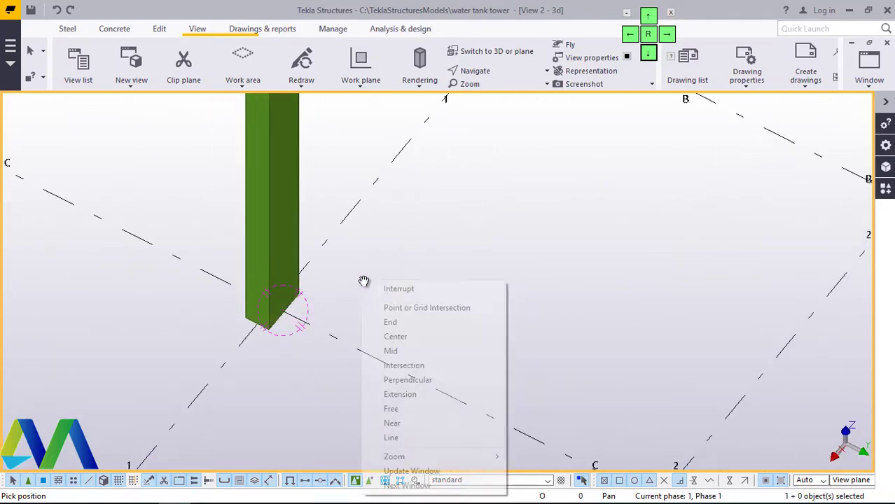
{"action": "left_click", "coordinate": [361, 288]}
{"action": "scroll", "coordinate": [277, 305], "scroll_direction": "down", "scroll_amount": 5}
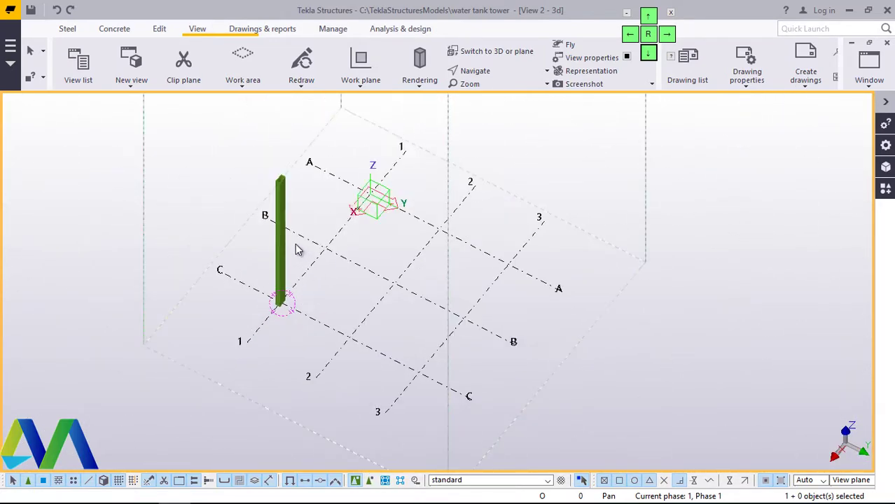
{"action": "scroll", "coordinate": [344, 250], "scroll_direction": "up", "scroll_amount": 6}
{"action": "scroll", "coordinate": [313, 259], "scroll_direction": "down", "scroll_amount": 3}
{"action": "scroll", "coordinate": [265, 286], "scroll_direction": "up", "scroll_amount": 6}
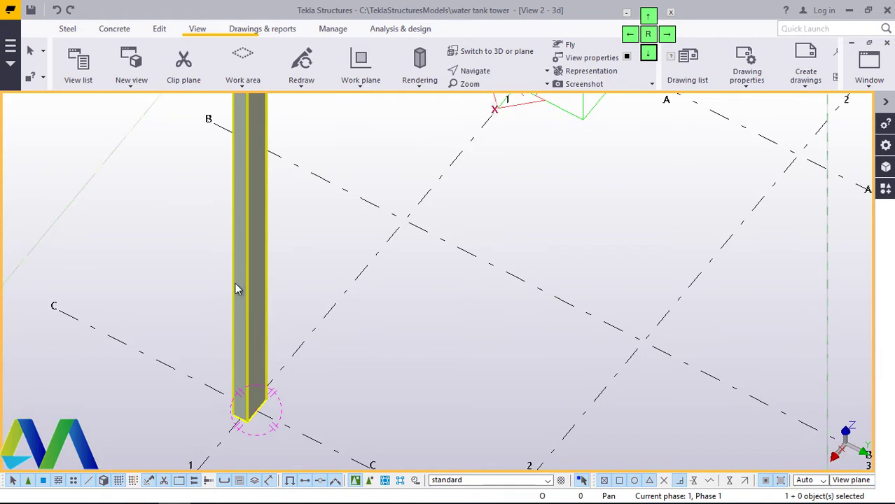
- Copy the vertical member at C-1 by 5000 mm along grid line C to the intersection with grid line 3
{"action": "left_click", "coordinate": [261, 272]}
{"action": "right_click", "coordinate": [292, 236]}
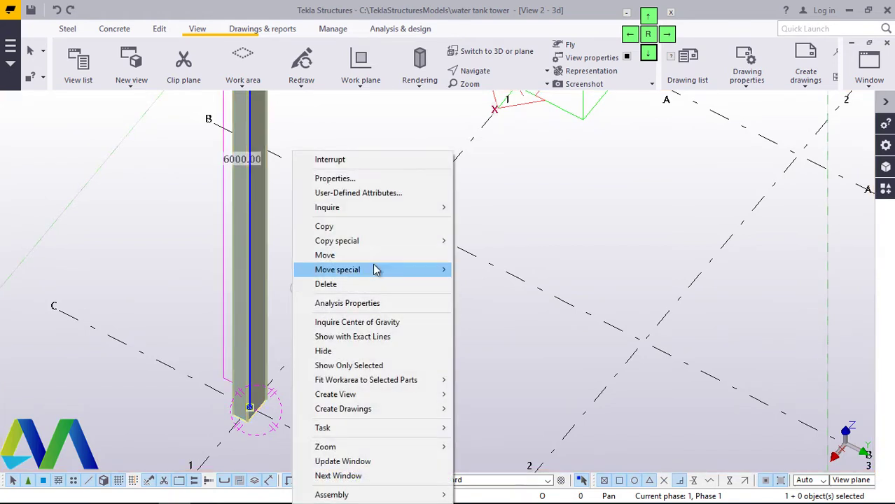
{"action": "left_click", "coordinate": [343, 230]}
{"action": "scroll", "coordinate": [304, 222], "scroll_direction": "down", "scroll_amount": 4}
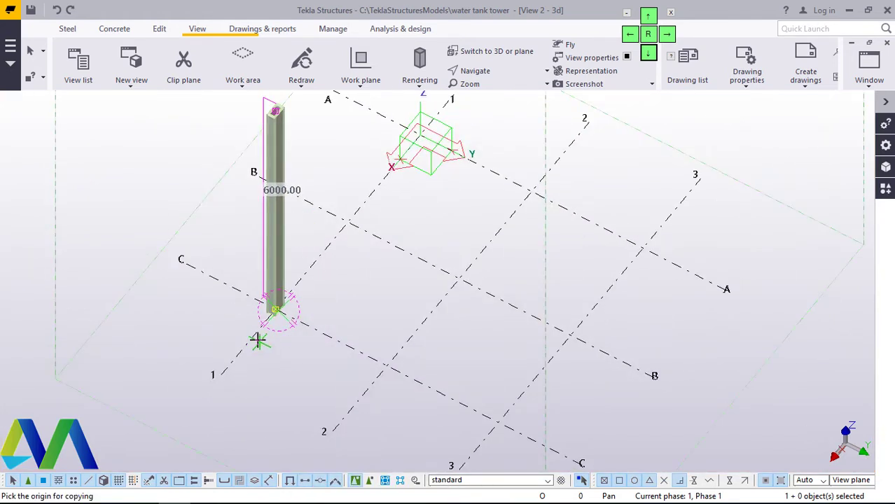
{"action": "left_click", "coordinate": [255, 321]}
{"action": "scroll", "coordinate": [258, 316], "scroll_direction": "down", "scroll_amount": 2}
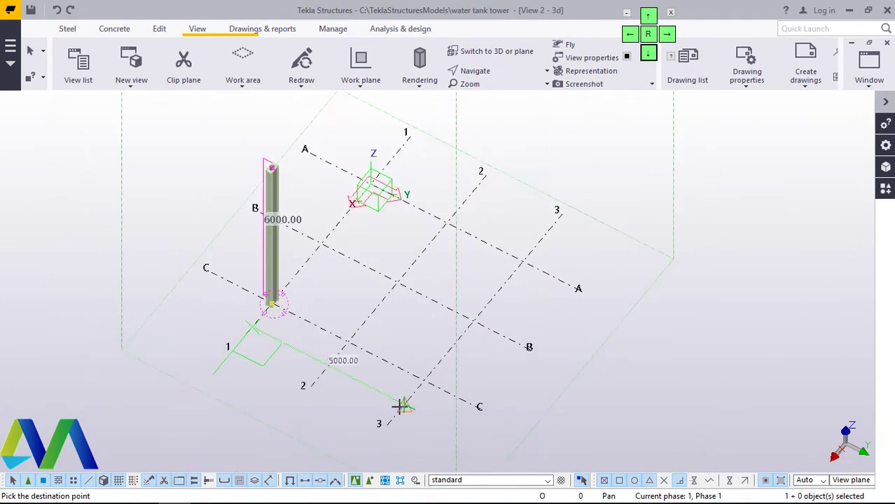
{"action": "left_click", "coordinate": [401, 402]}
{"action": "right_click", "coordinate": [387, 311]}
{"action": "left_click", "coordinate": [412, 111]}
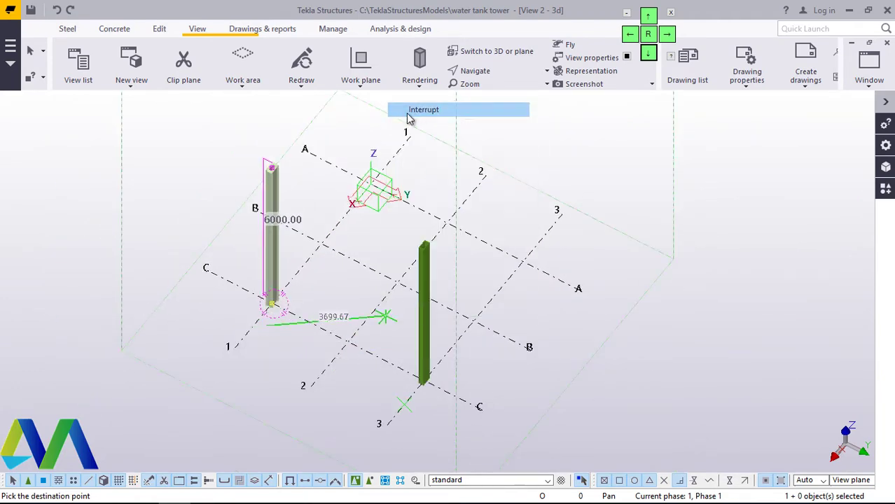
- Copy both vertical members on grid line C together to grid line A, at its intersections with lines 1 and 3
{"action": "scroll", "coordinate": [265, 175], "scroll_direction": "up", "scroll_amount": 5}
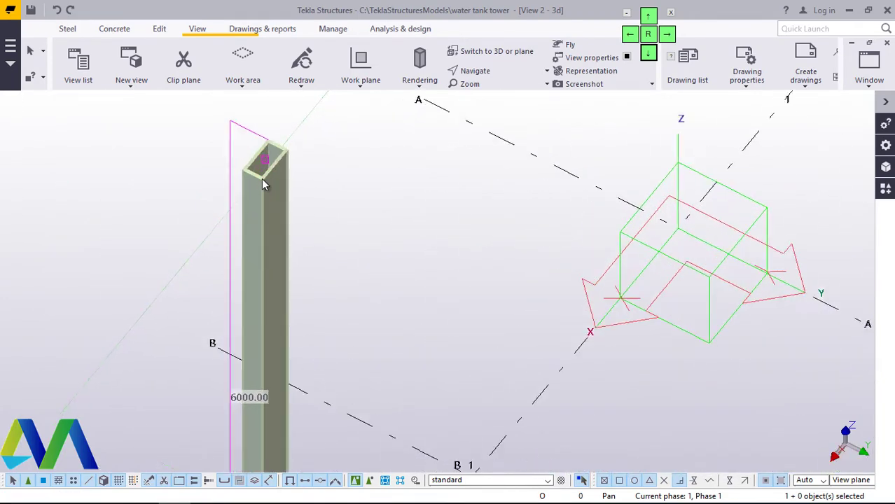
{"action": "scroll", "coordinate": [266, 181], "scroll_direction": "down", "scroll_amount": 6}
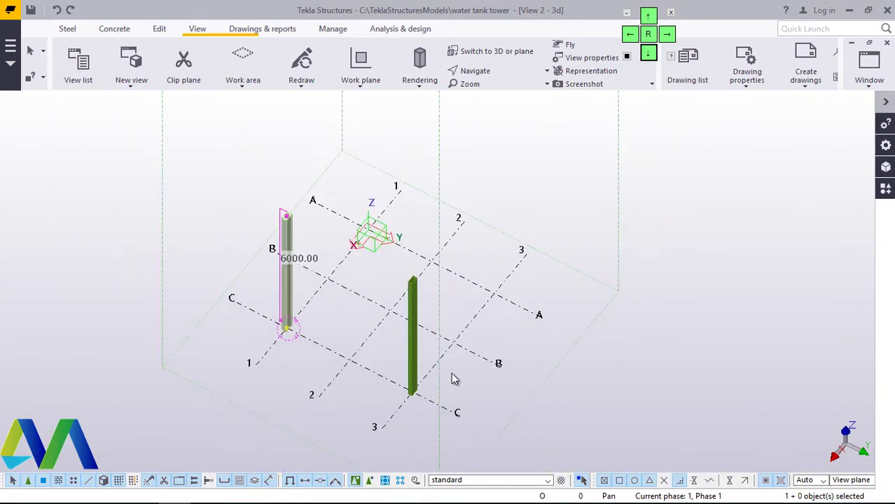
{"action": "left_click", "coordinate": [418, 357], "text": "ctrl"}
{"action": "right_click", "coordinate": [531, 181]}
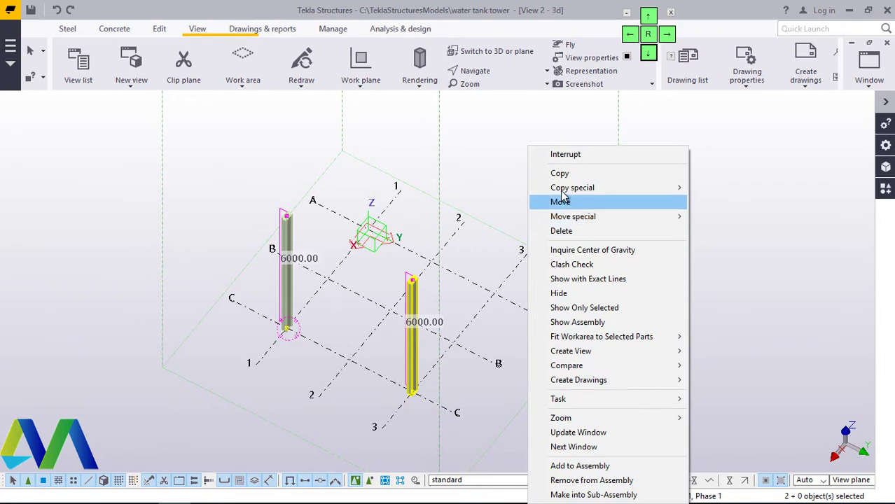
{"action": "left_click", "coordinate": [560, 173]}
{"action": "left_click", "coordinate": [438, 405]}
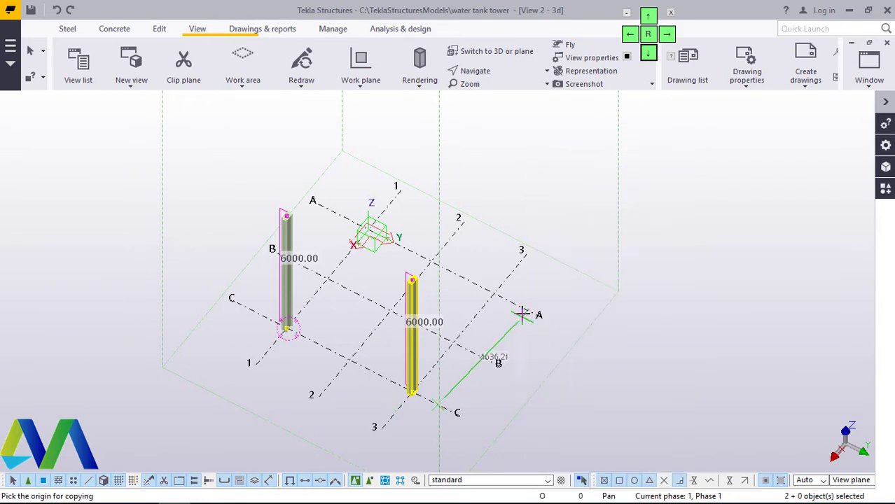
{"action": "left_click", "coordinate": [522, 314]}
{"action": "right_click", "coordinate": [545, 197]}
{"action": "left_click", "coordinate": [567, 209]}
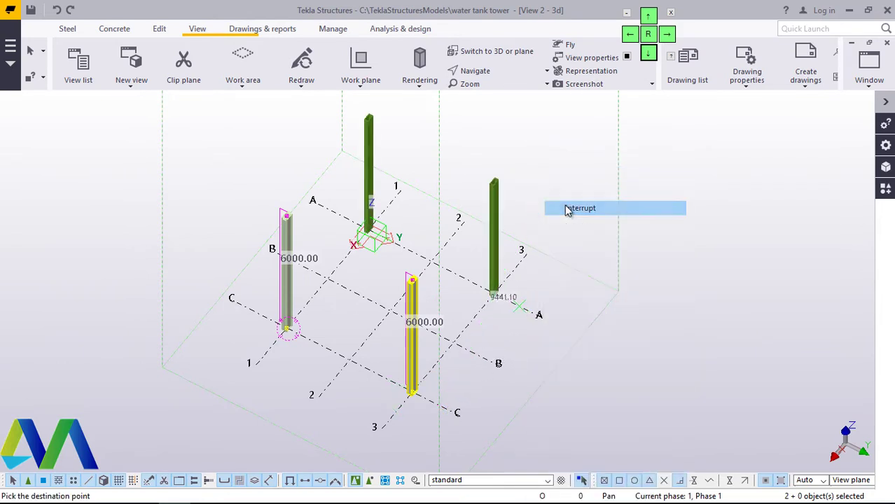
{"action": "left_click", "coordinate": [569, 162]}
{"action": "scroll", "coordinate": [420, 320], "scroll_direction": "up", "scroll_amount": 2}
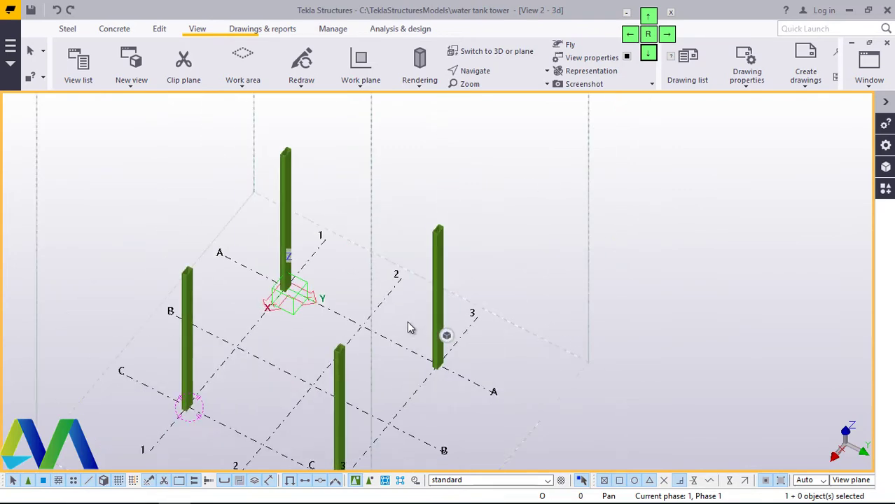
{"action": "scroll", "coordinate": [409, 326], "scroll_direction": "down", "scroll_amount": 4}
{"action": "scroll", "coordinate": [389, 357], "scroll_direction": "up", "scroll_amount": 4}
{"action": "scroll", "coordinate": [377, 380], "scroll_direction": "up", "scroll_amount": 2}
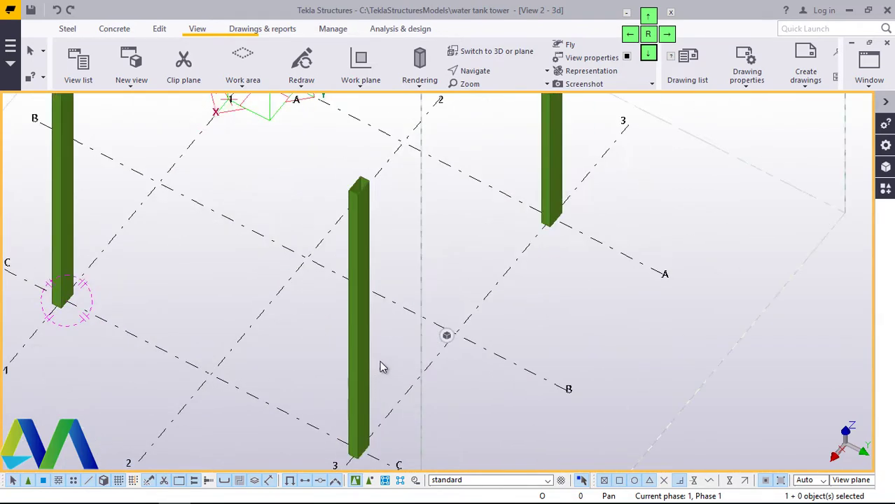
- Examine the four corner columns and their placement on the grid in the 3D view
{"action": "scroll", "coordinate": [377, 381], "scroll_direction": "down", "scroll_amount": 3}
{"action": "scroll", "coordinate": [377, 380], "scroll_direction": "up", "scroll_amount": 3}
{"action": "scroll", "coordinate": [378, 371], "scroll_direction": "down", "scroll_amount": 3}
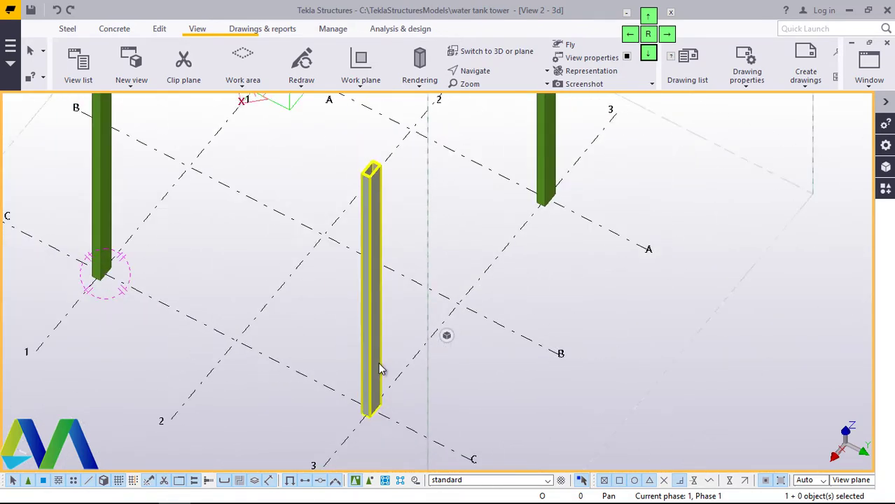
{"action": "scroll", "coordinate": [377, 365], "scroll_direction": "up", "scroll_amount": 2}
{"action": "scroll", "coordinate": [377, 365], "scroll_direction": "down", "scroll_amount": 4}
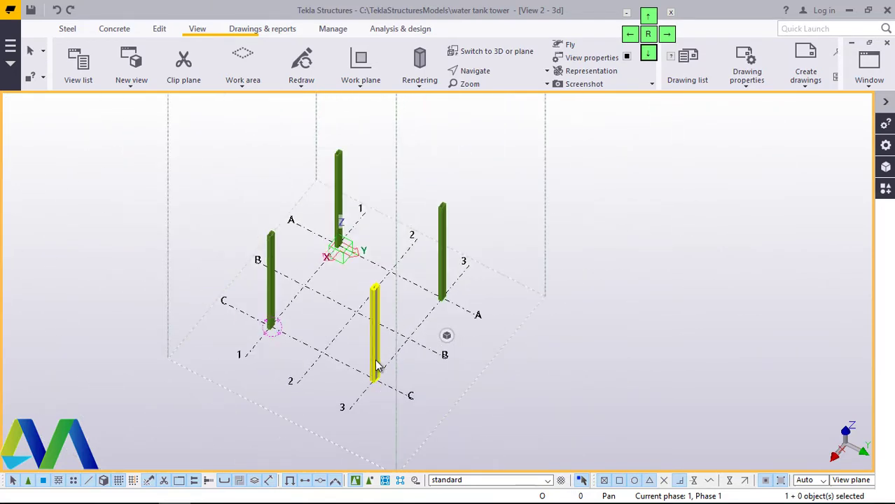
{"action": "scroll", "coordinate": [377, 364], "scroll_direction": "up", "scroll_amount": 1}
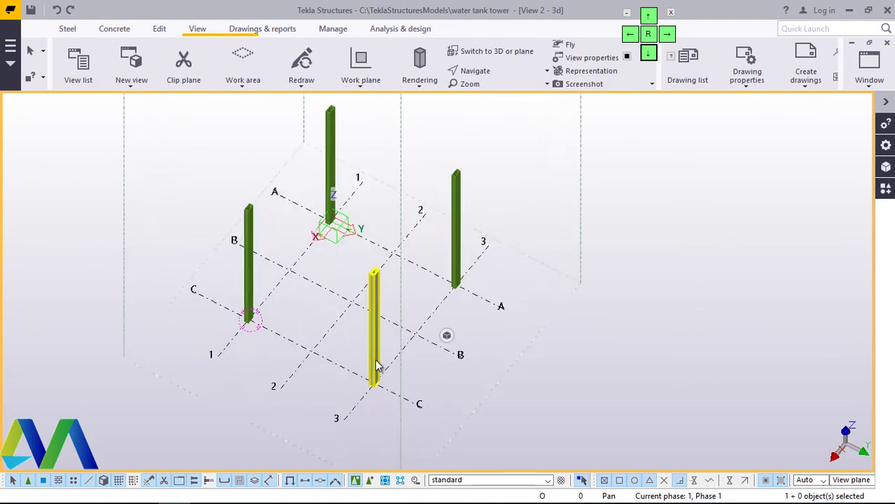
{"action": "scroll", "coordinate": [377, 364], "scroll_direction": "down", "scroll_amount": 2}
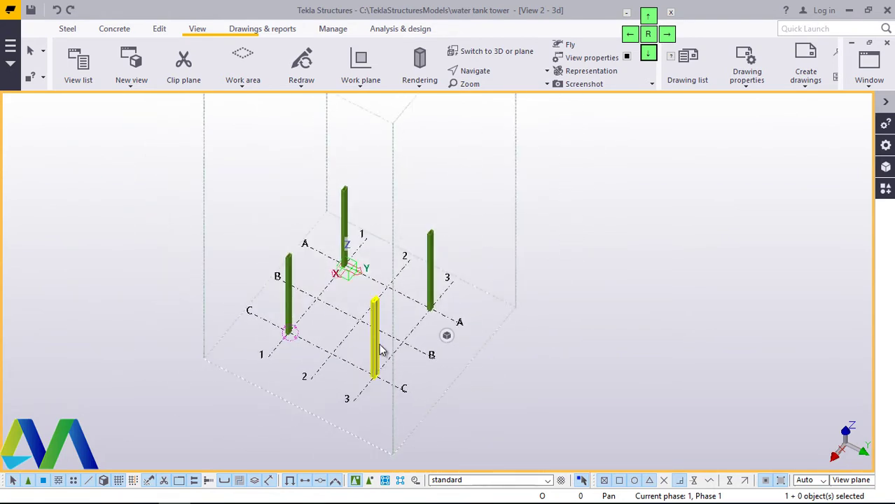
{"action": "scroll", "coordinate": [379, 373], "scroll_direction": "up", "scroll_amount": 2}
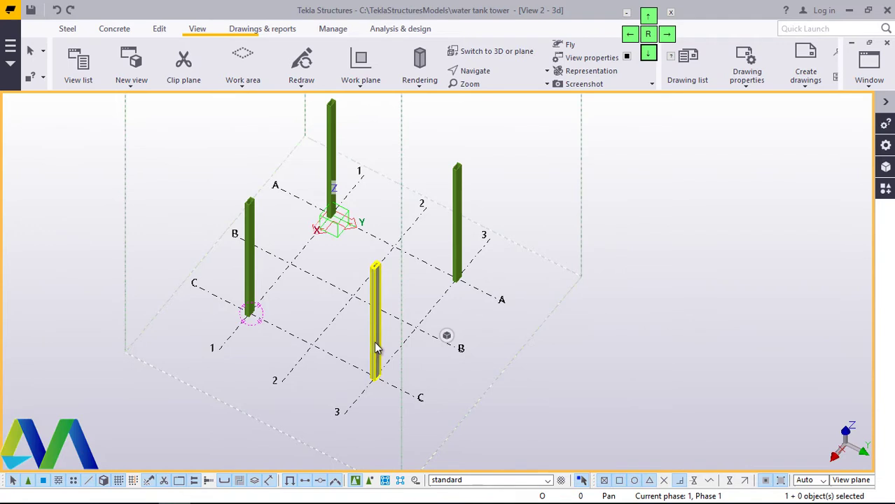
- Copy all four corner columns 6000 mm upward, from the base of the column at C-3 to its top, to stack a second tier
{"action": "left_click", "coordinate": [376, 349]}
{"action": "left_click", "coordinate": [457, 223], "text": "ctrl"}
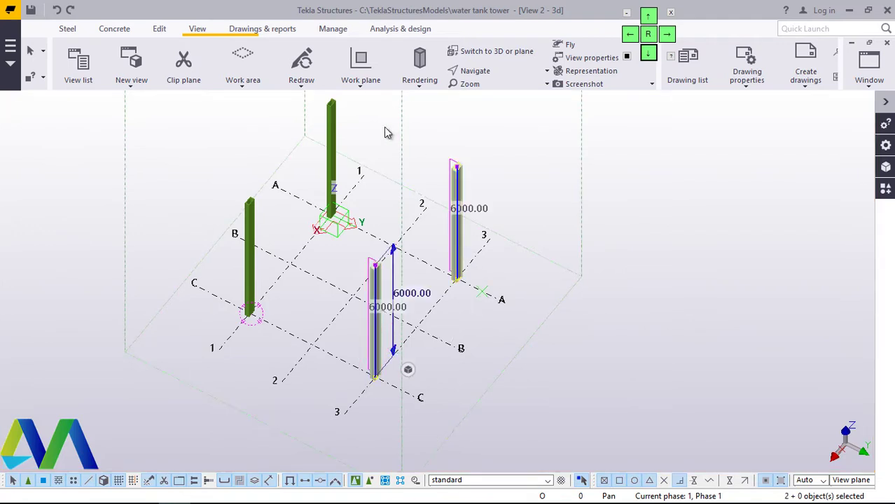
{"action": "left_click", "coordinate": [334, 123], "text": "ctrl"}
{"action": "left_click", "coordinate": [252, 205], "text": "ctrl"}
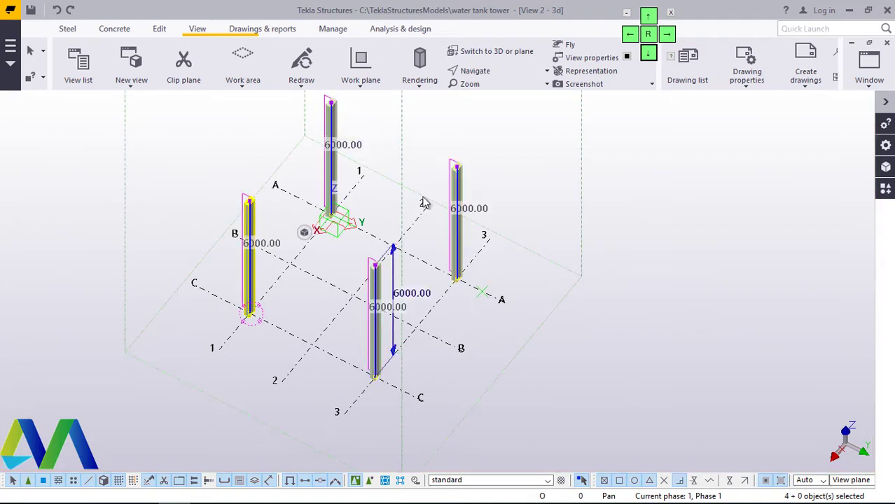
{"action": "right_click", "coordinate": [628, 165]}
{"action": "left_click", "coordinate": [659, 187]}
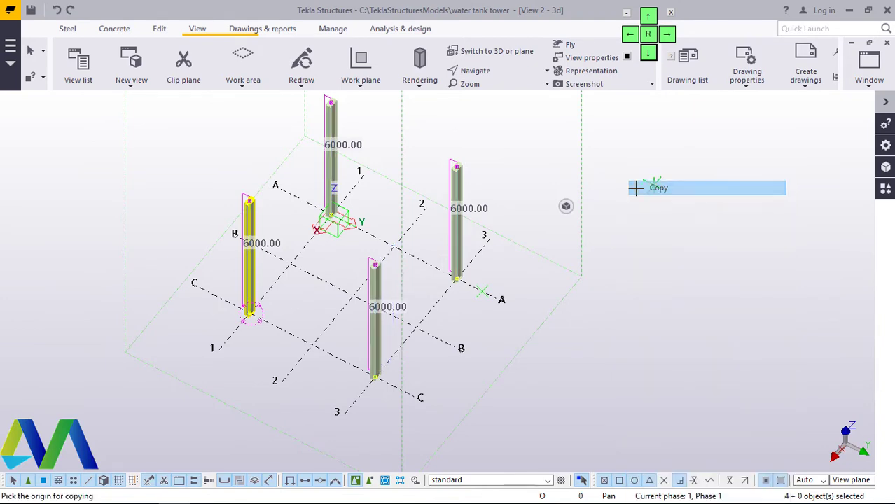
{"action": "scroll", "coordinate": [381, 369], "scroll_direction": "up", "scroll_amount": 8}
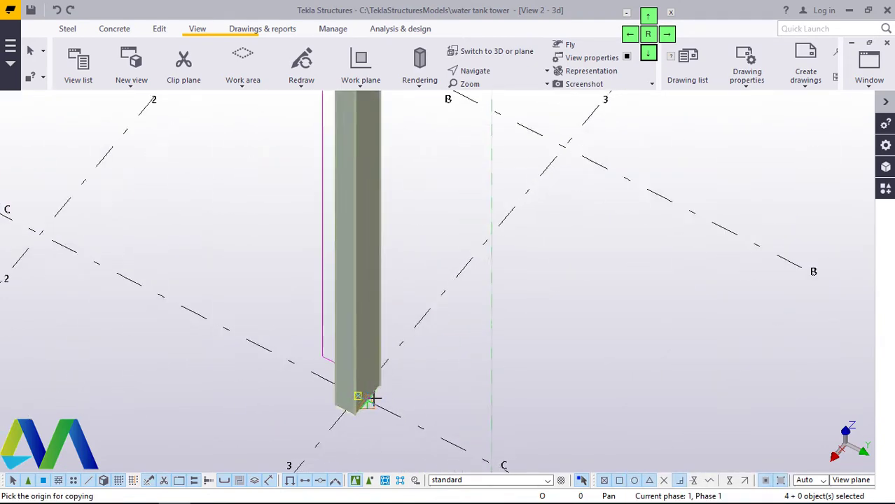
{"action": "scroll", "coordinate": [375, 399], "scroll_direction": "up", "scroll_amount": 2}
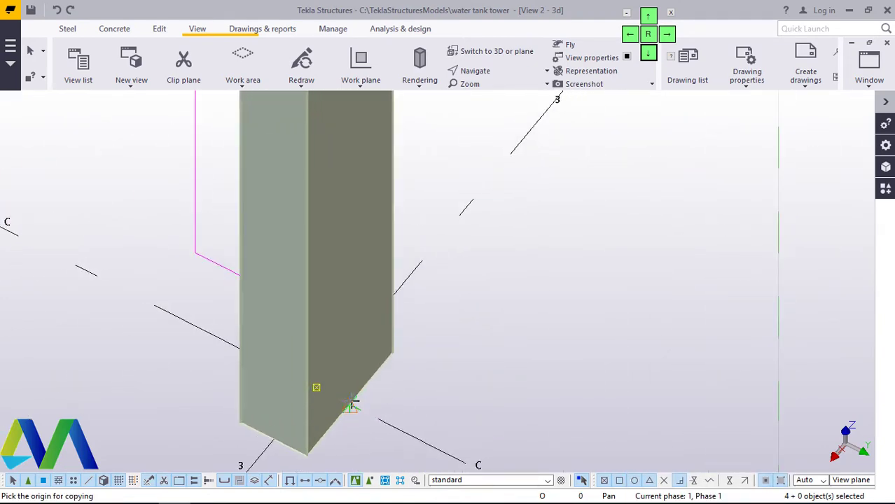
{"action": "left_click", "coordinate": [352, 406]}
{"action": "scroll", "coordinate": [350, 410], "scroll_direction": "down", "scroll_amount": 10}
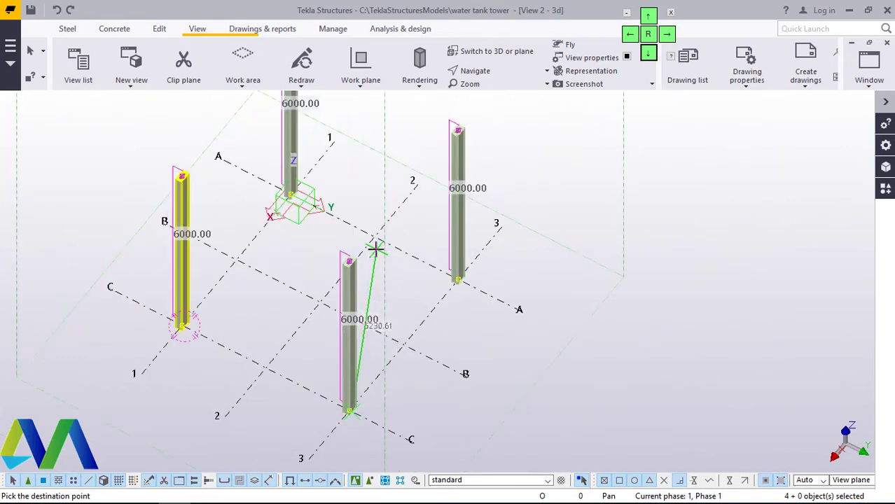
{"action": "scroll", "coordinate": [376, 248], "scroll_direction": "up", "scroll_amount": 10}
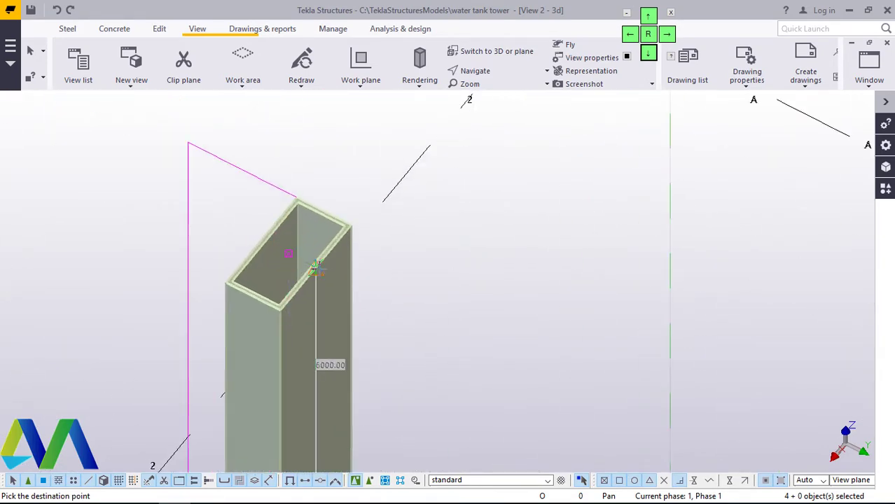
{"action": "scroll", "coordinate": [319, 265], "scroll_direction": "down", "scroll_amount": 5}
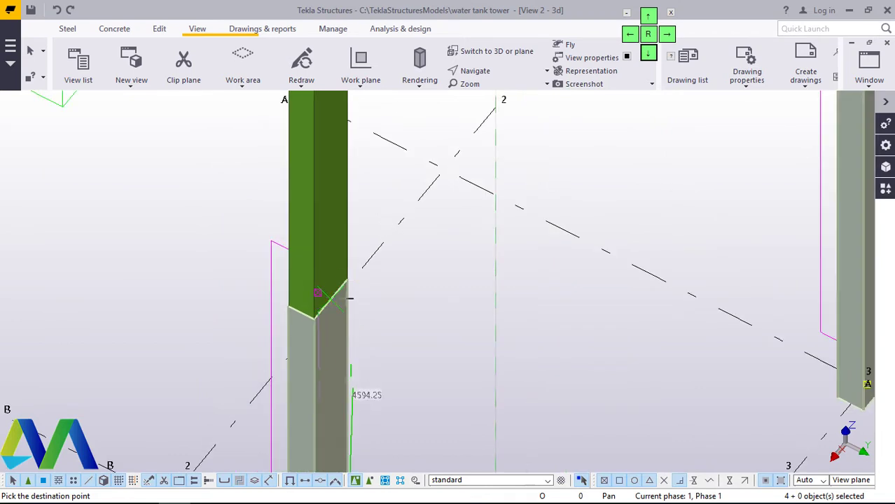
{"action": "right_click", "coordinate": [412, 269]}
{"action": "left_click", "coordinate": [447, 279]}
{"action": "scroll", "coordinate": [412, 290], "scroll_direction": "down", "scroll_amount": 2}
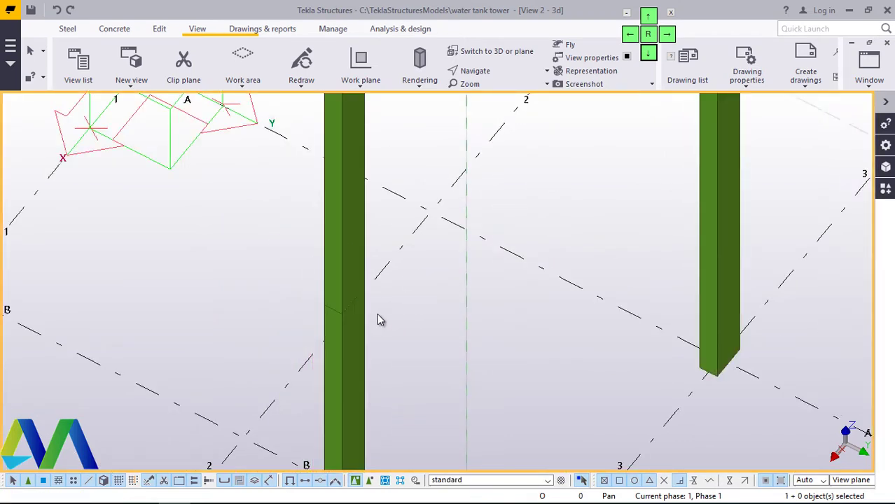
- Set a new view point near the grid and rotate the 3D view to examine the stacked columns
{"action": "scroll", "coordinate": [378, 311], "scroll_direction": "down", "scroll_amount": 3}
{"action": "scroll", "coordinate": [539, 116], "scroll_direction": "down", "scroll_amount": 2}
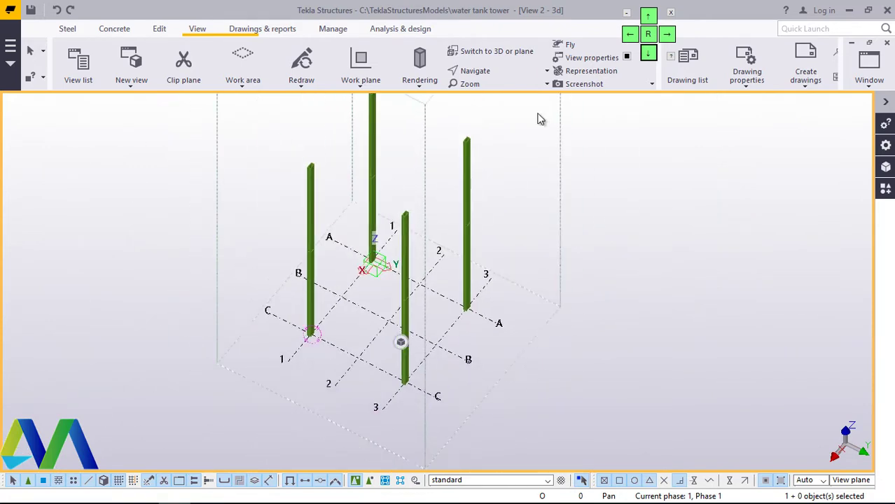
{"action": "scroll", "coordinate": [461, 203], "scroll_direction": "up", "scroll_amount": 1}
{"action": "scroll", "coordinate": [459, 204], "scroll_direction": "down", "scroll_amount": 2}
{"action": "left_click", "coordinate": [476, 70]}
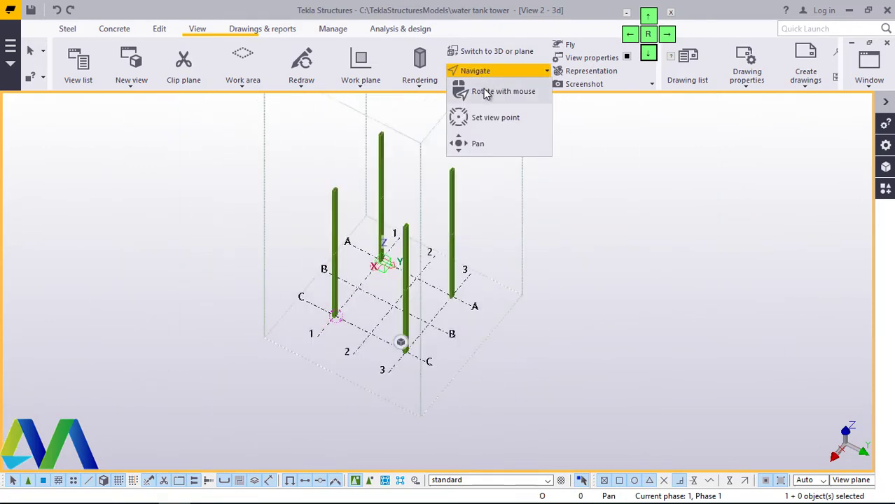
{"action": "left_click", "coordinate": [490, 116]}
{"action": "middle_click_drag", "start_coordinate": [443, 253], "coordinate": [466, 228], "text": "ctrl"}
{"action": "right_click", "coordinate": [509, 221]}
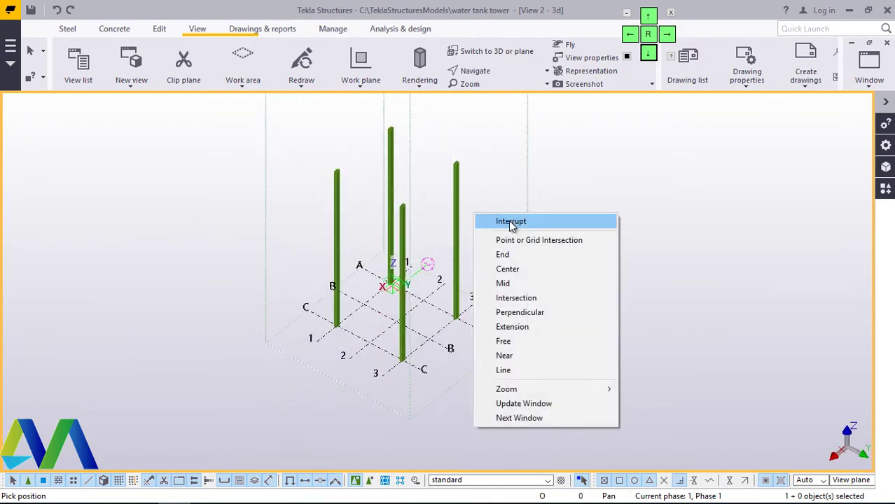
{"action": "key", "text": "Escape"}
{"action": "scroll", "coordinate": [466, 241], "scroll_direction": "up", "scroll_amount": 5}
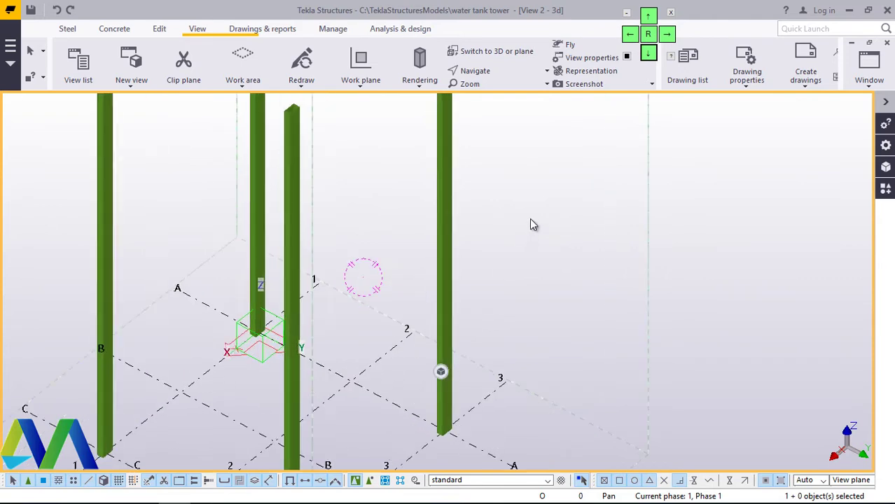
{"action": "scroll", "coordinate": [455, 249], "scroll_direction": "down", "scroll_amount": 3}
{"action": "scroll", "coordinate": [364, 370], "scroll_direction": "up", "scroll_amount": 5}
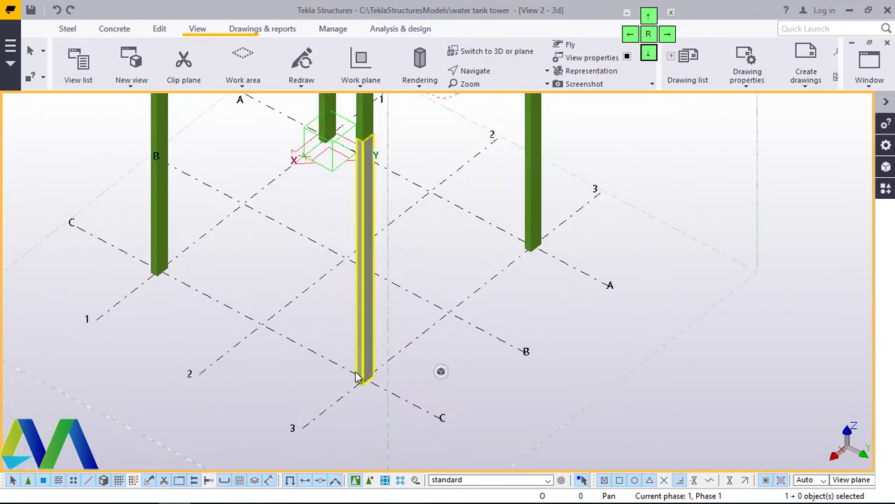
{"action": "scroll", "coordinate": [342, 373], "scroll_direction": "down", "scroll_amount": 3}
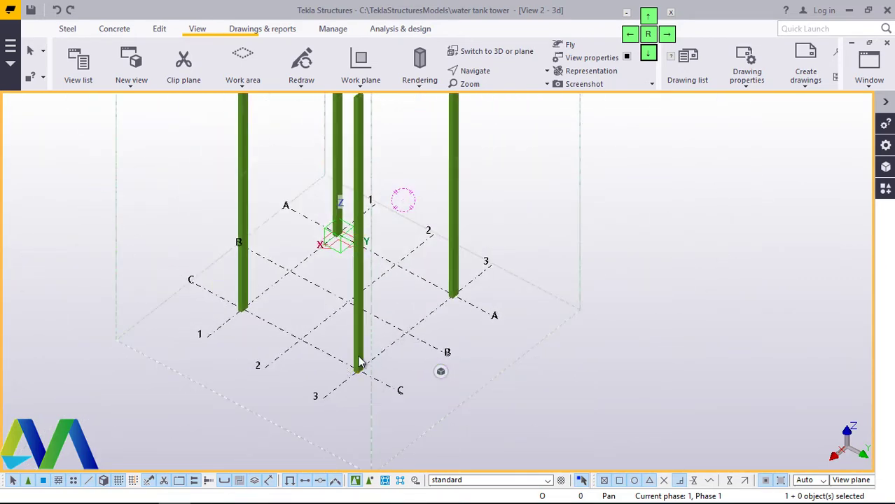